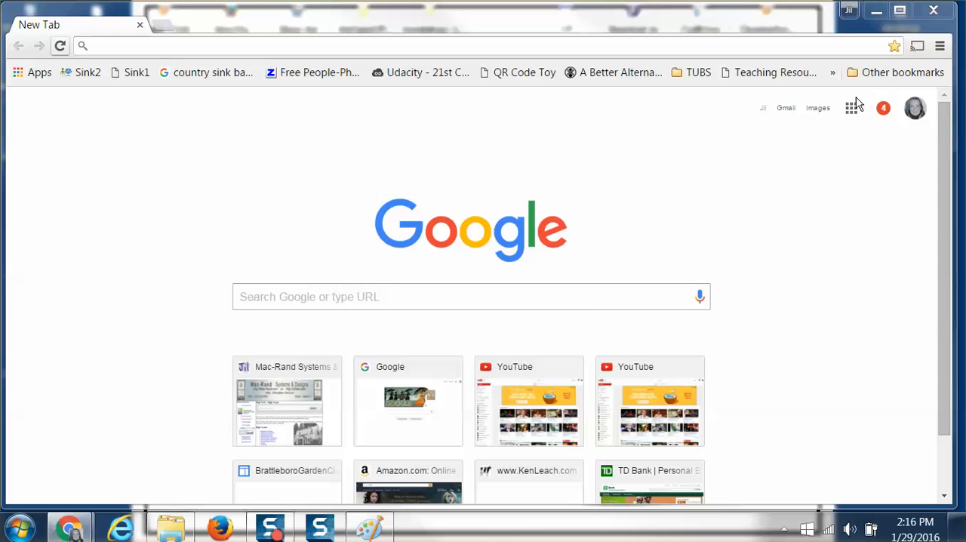
Increase the browser's page zoom so the page content appears larger.
click(939, 46)
click(897, 200)
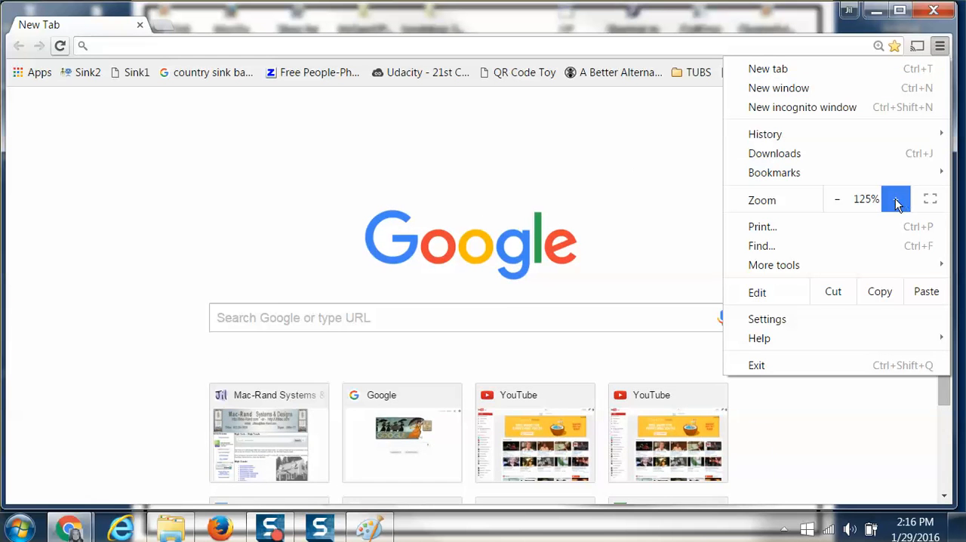
click(564, 184)
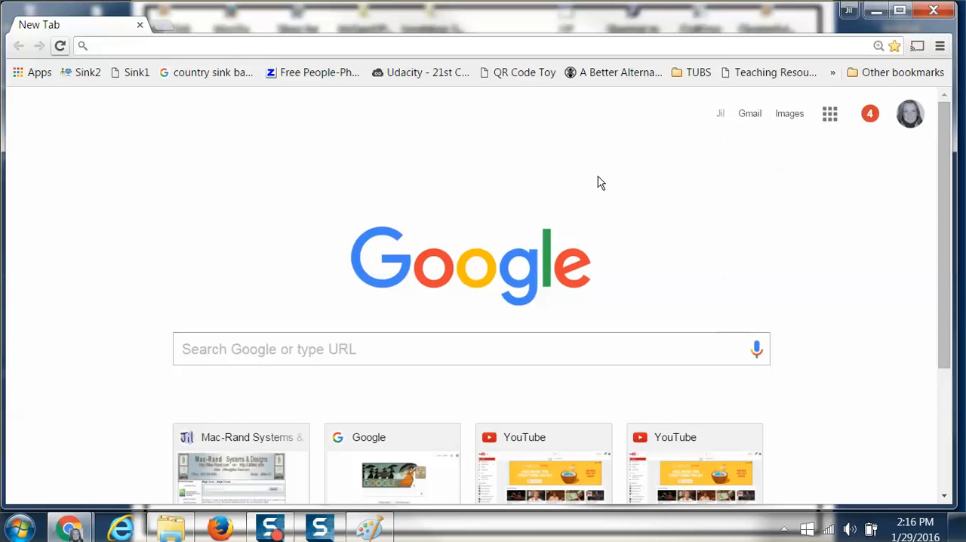
Open the full list of Google products from the Google apps launcher.
click(829, 114)
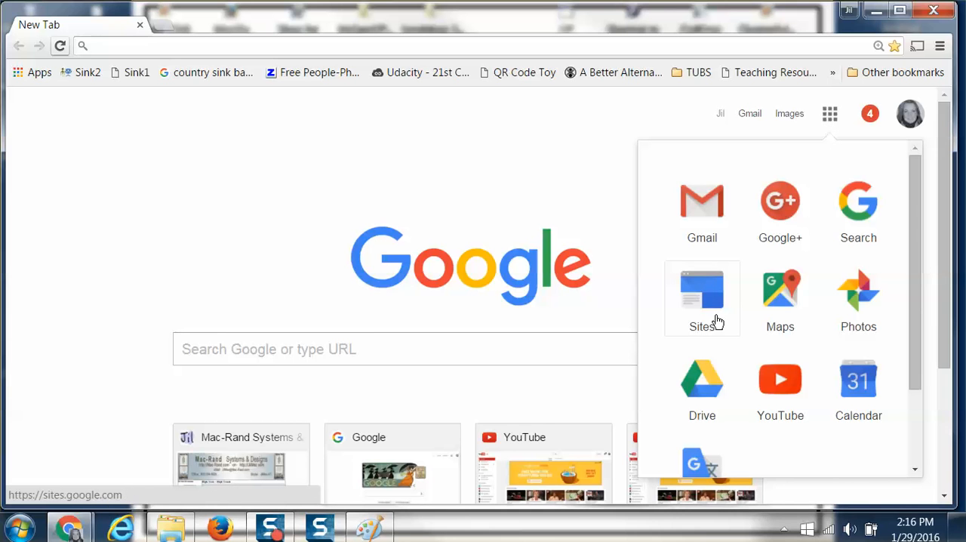
scroll(715, 319, down, 2)
drag(910, 267, 913, 440)
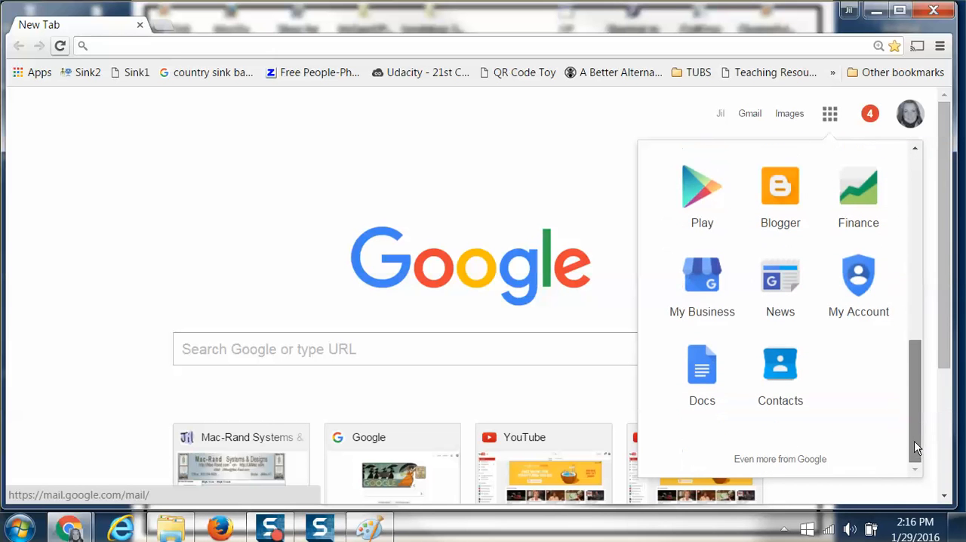
click(763, 460)
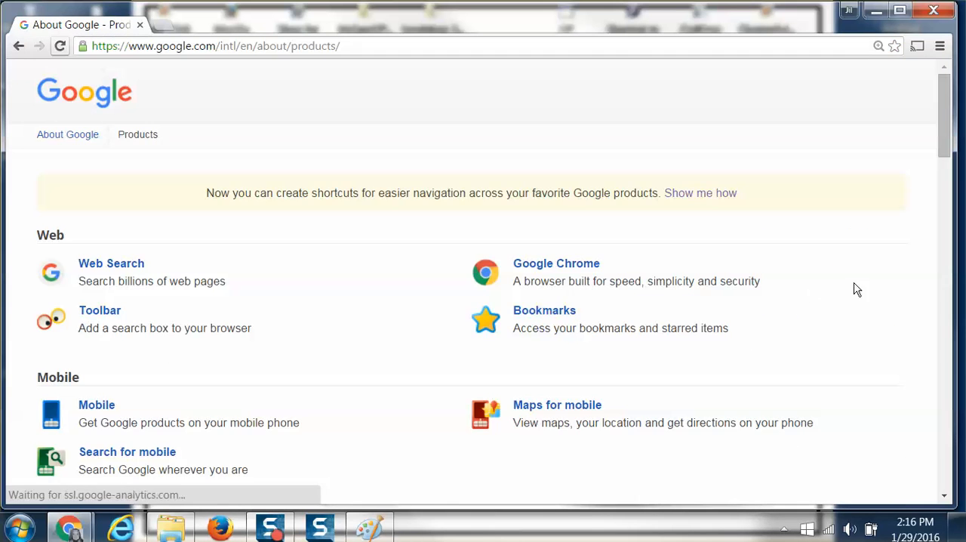
Find Sites in the Home & Office section of the product list and open it.
drag(943, 137, 960, 359)
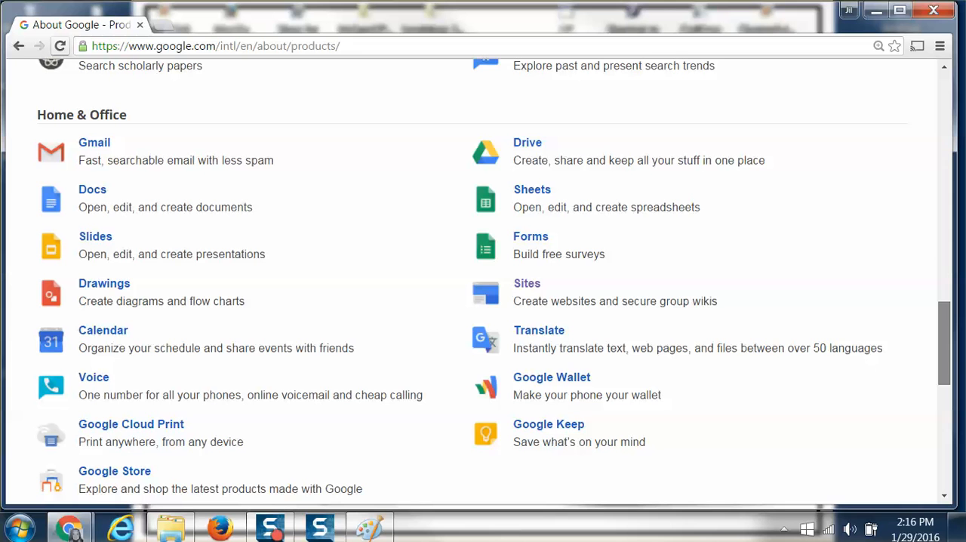
drag(944, 360, 916, 362)
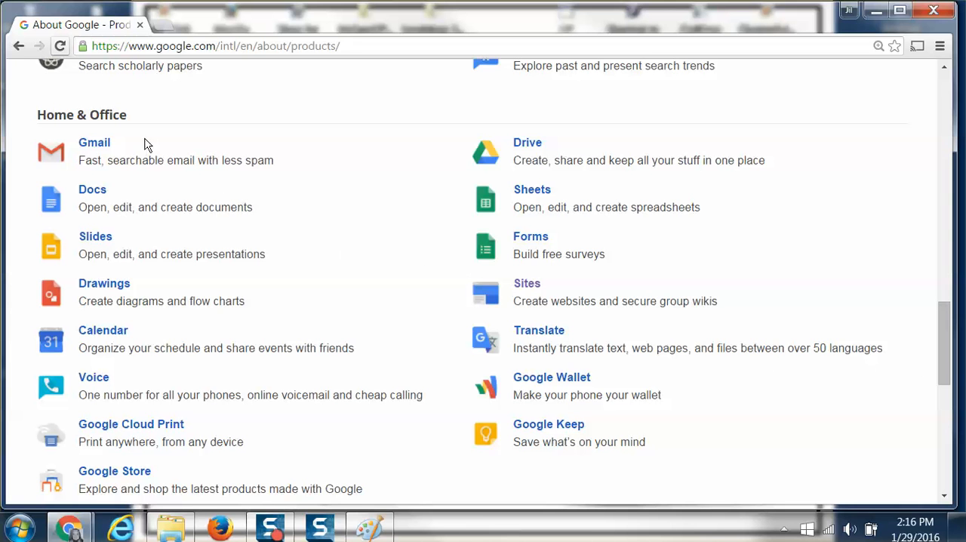
drag(130, 115, 29, 111)
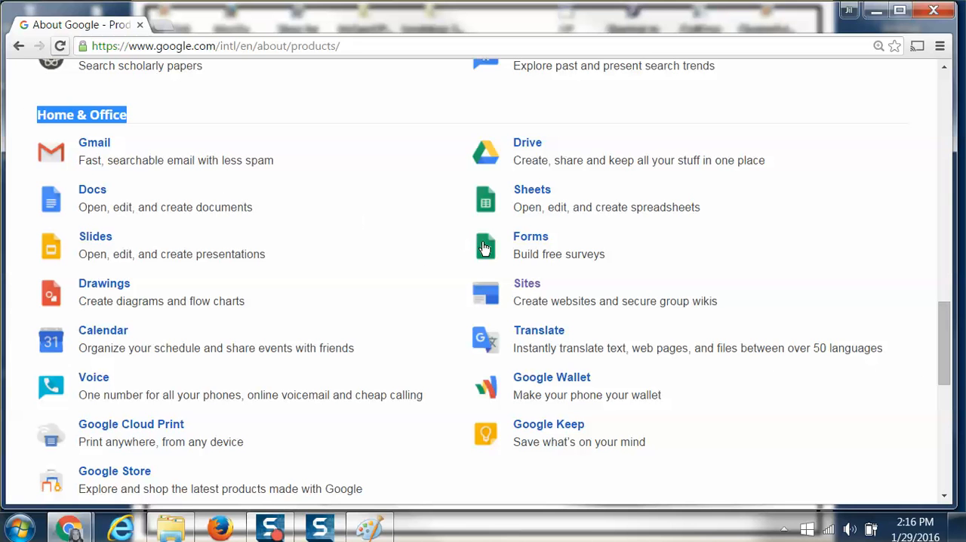
mouse_move(513, 292)
mouse_down()
mouse_move(552, 282)
mouse_move(519, 296)
mouse_up()
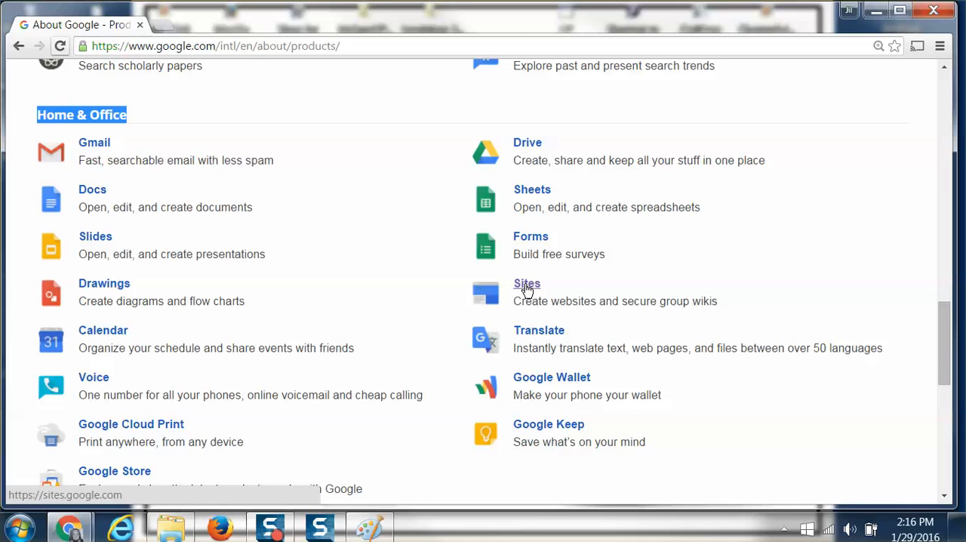
click(526, 289)
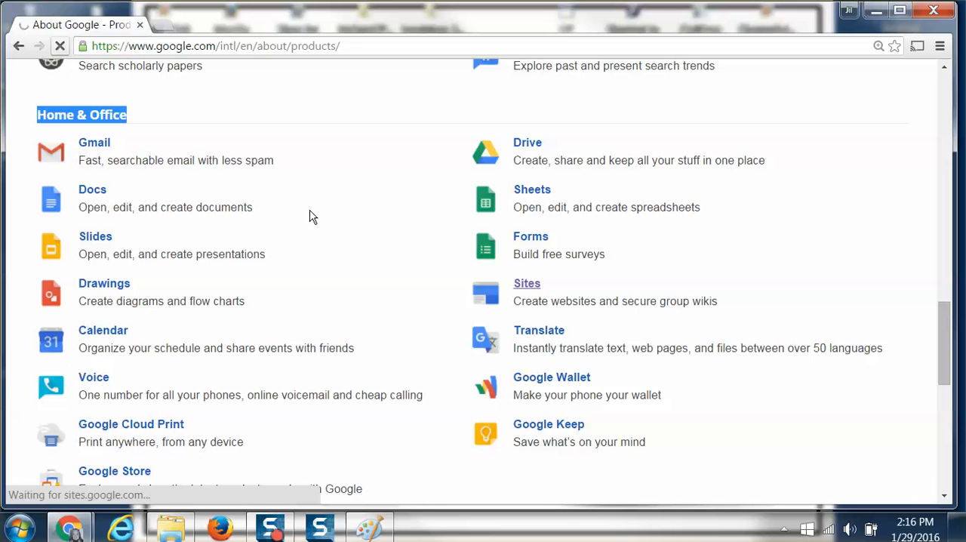
Find the JilMac-TeachesSITES site in the list of sites and open it.
scroll(384, 234, down, 3)
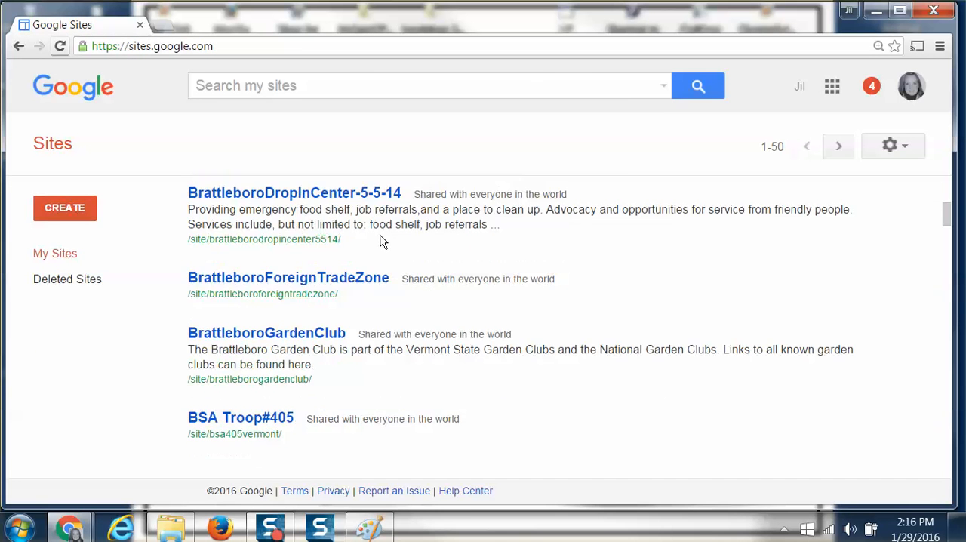
scroll(381, 240, down, 10)
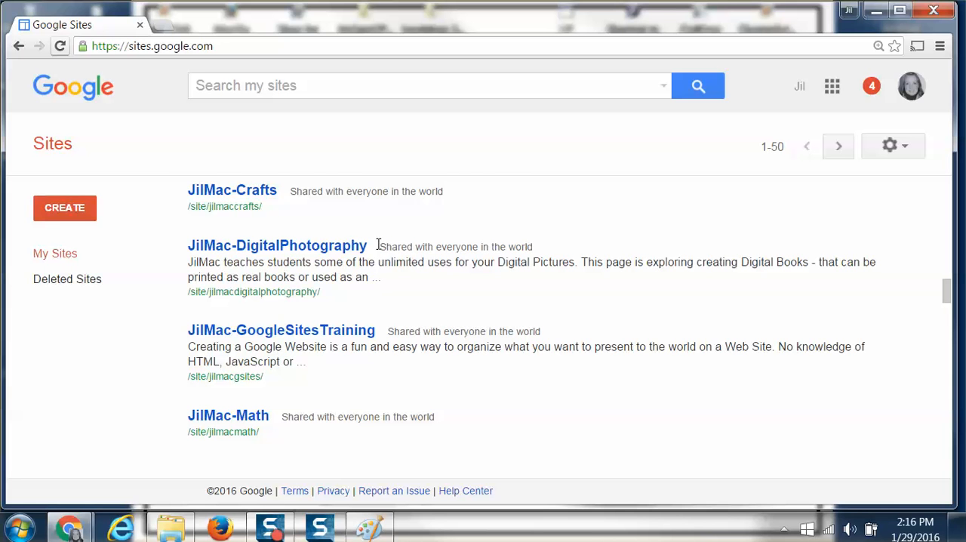
scroll(378, 245, down, 2)
scroll(379, 249, down, 2)
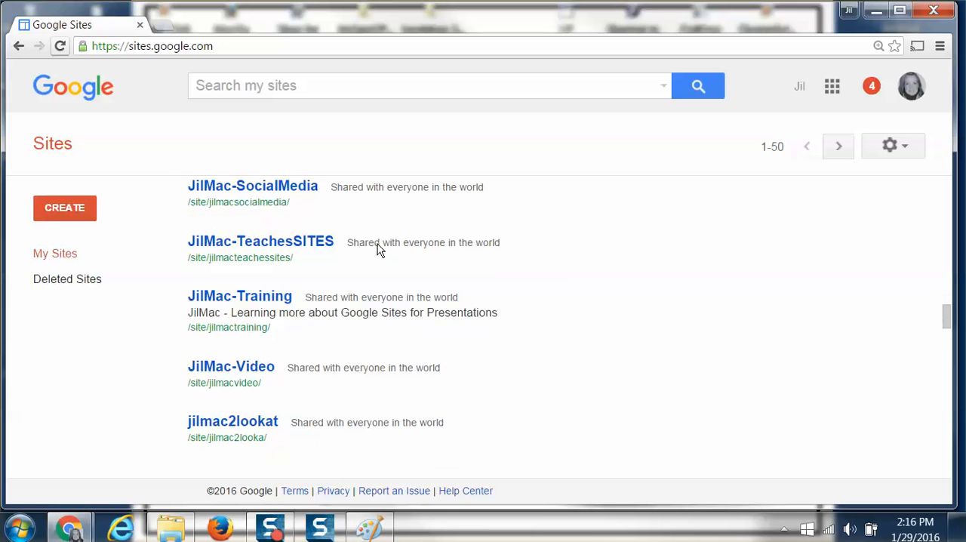
click(266, 243)
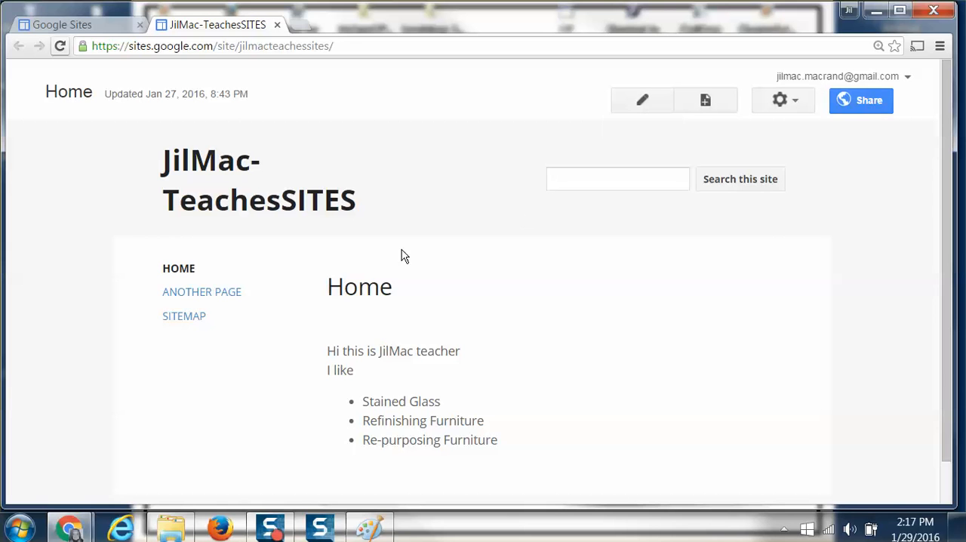
Edit the home page, replace its title with "JilMac Teaches Google Sites", and save the page.
click(640, 101)
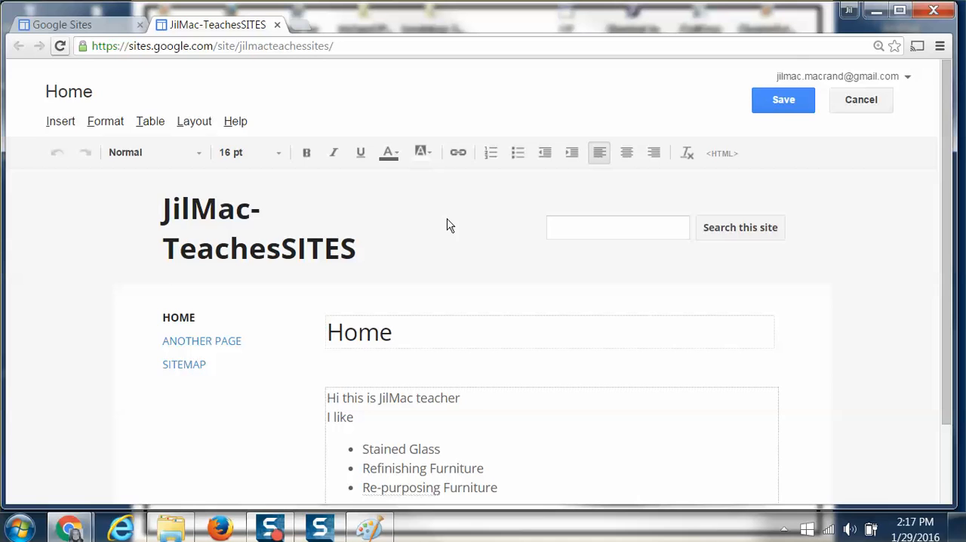
scroll(446, 225, down, 1)
scroll(448, 224, down, 1)
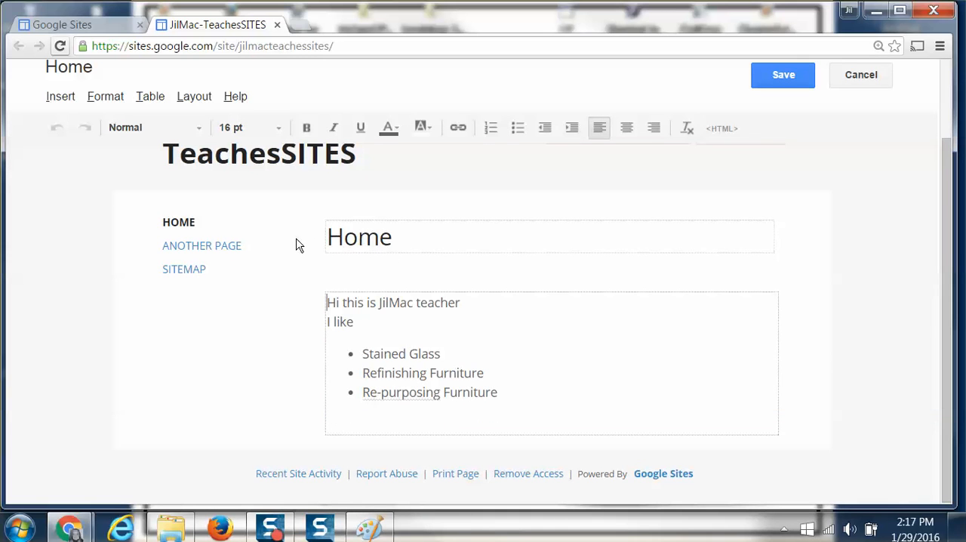
drag(414, 238, 325, 239)
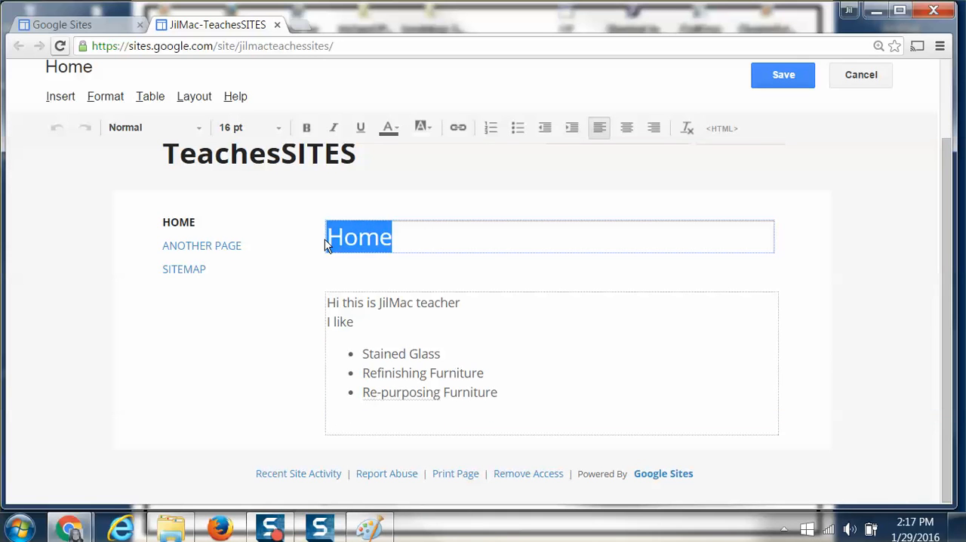
key(BackSpace)
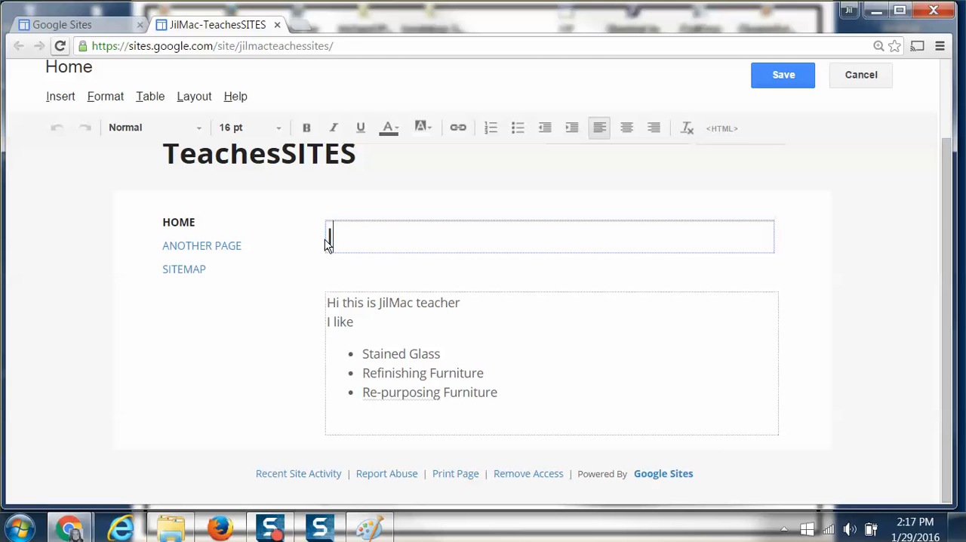
text(JilMac T)
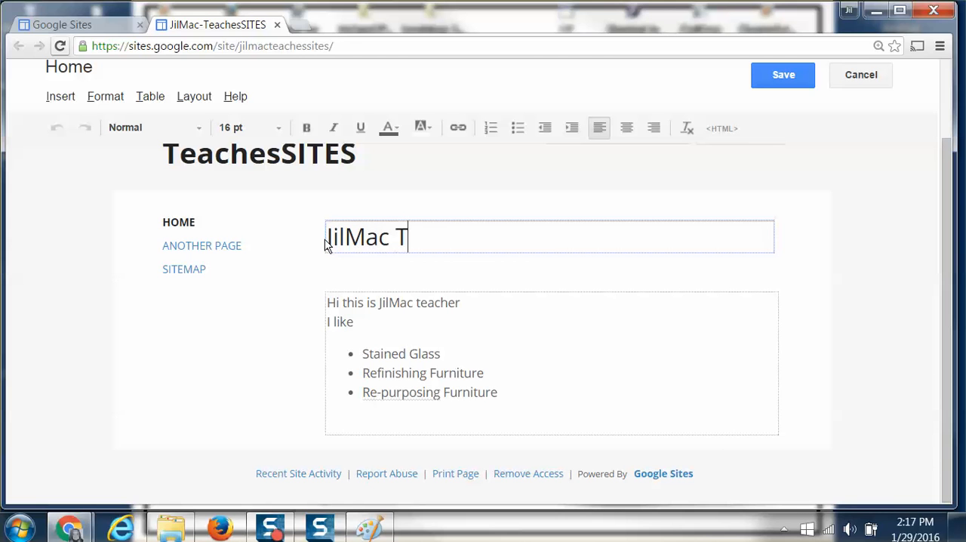
text(eaches)
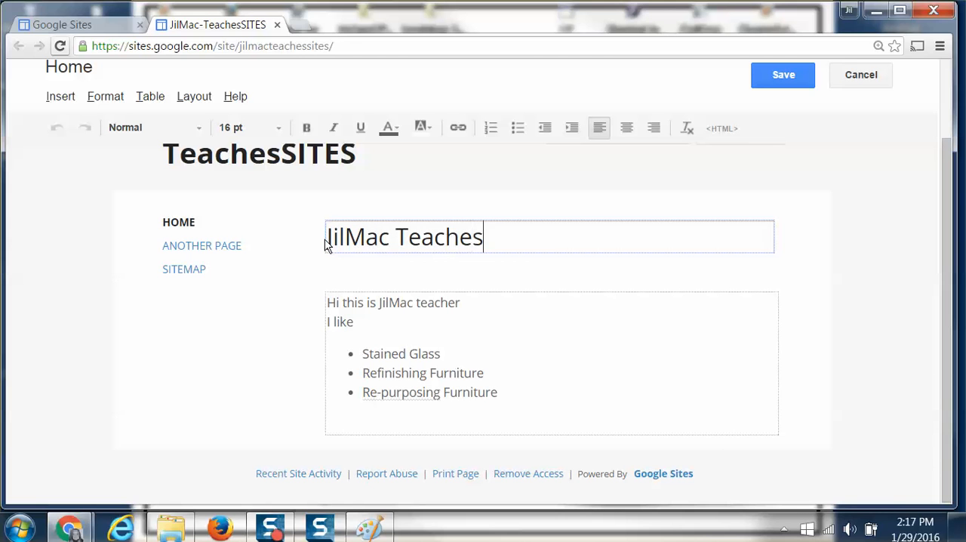
text( Googl)
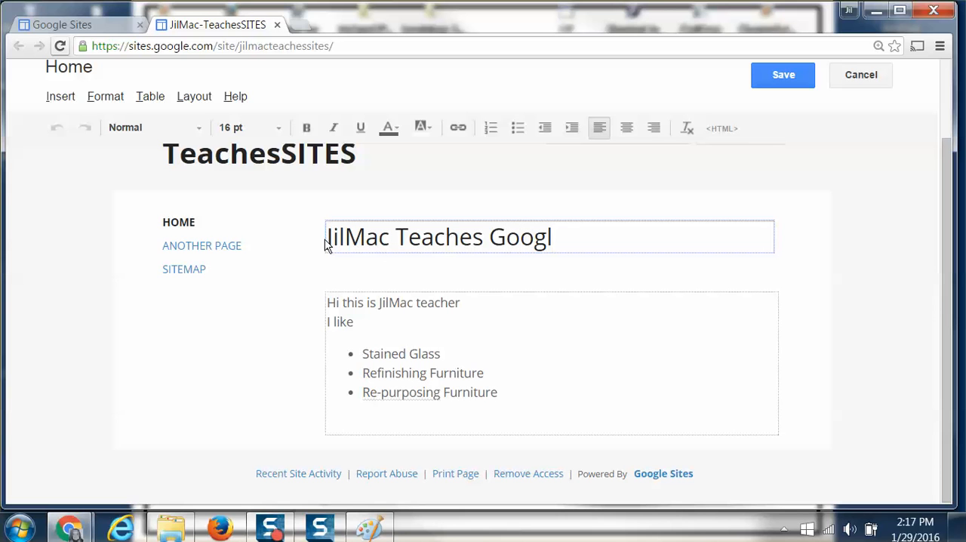
text(e Sites)
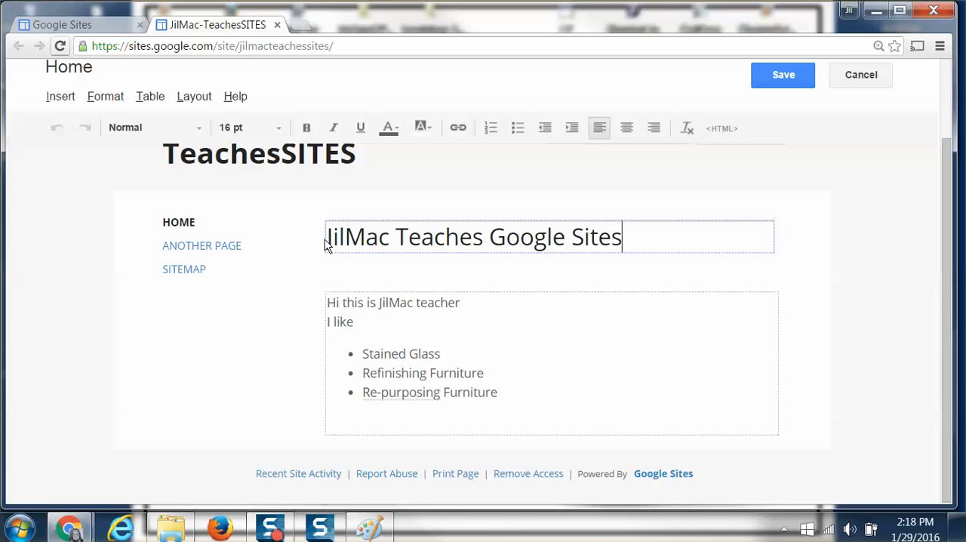
click(779, 74)
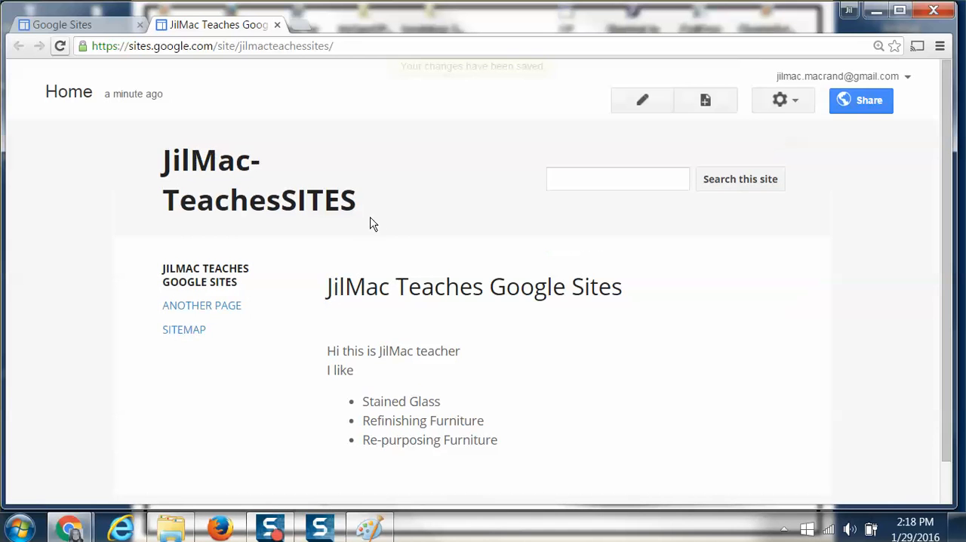
Reopen the home page for editing and highlight its title and the site's name in the URL.
scroll(360, 226, up, 2)
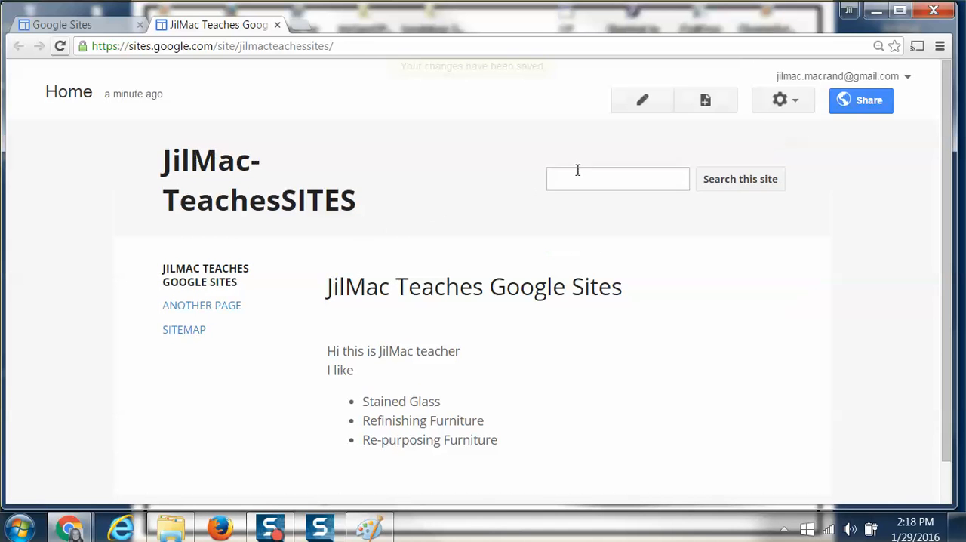
click(642, 104)
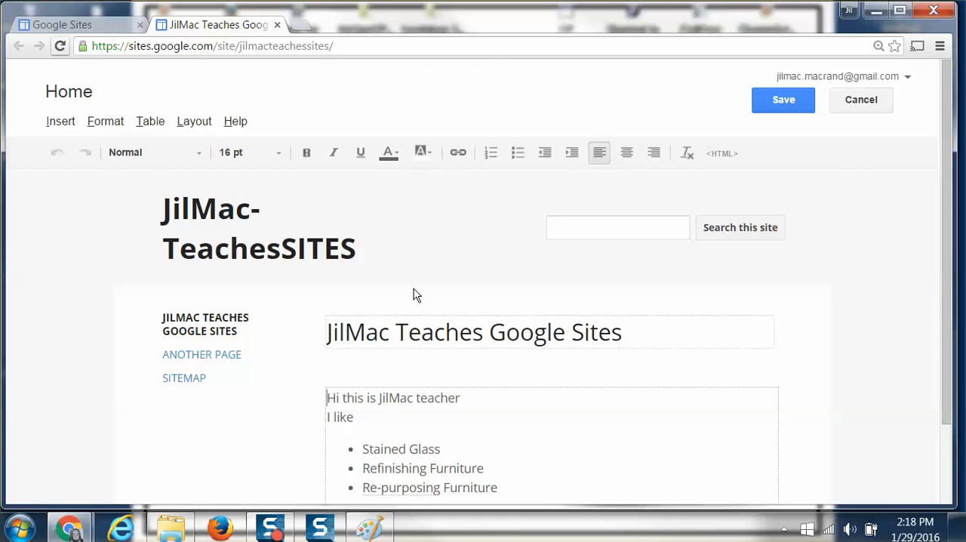
drag(679, 333, 249, 343)
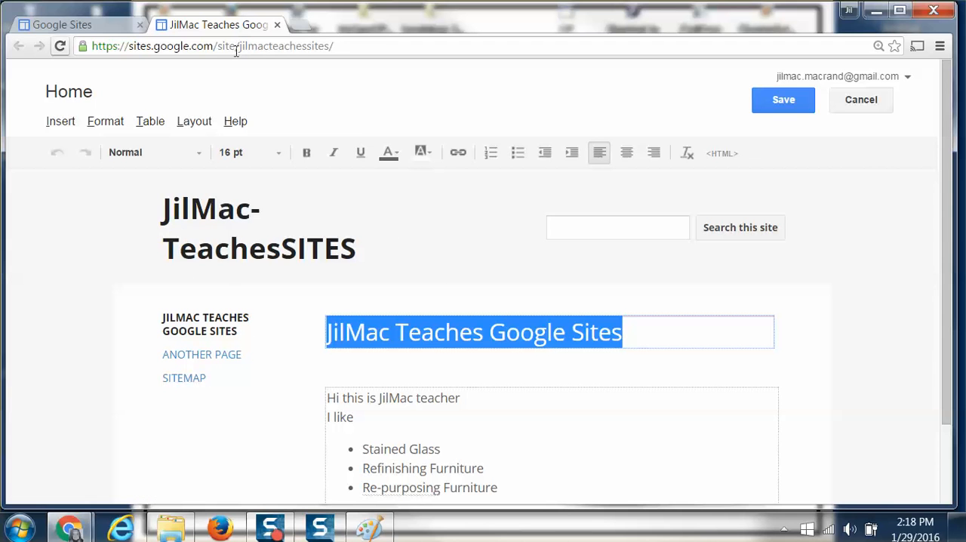
drag(350, 47, 240, 50)
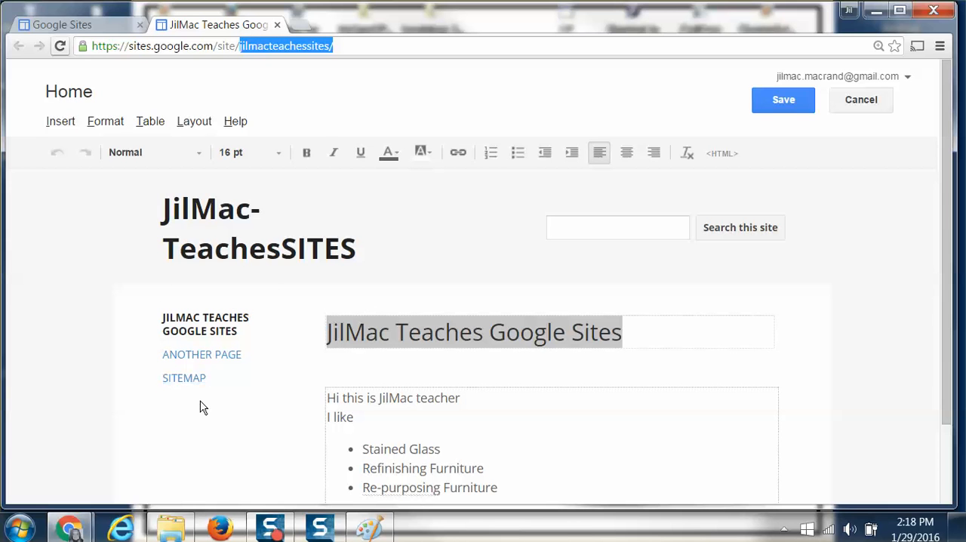
Insert "- I am the instructor at CCV and WRCC" before the word "teacher" in the page's introductory line.
scroll(256, 400, down, 3)
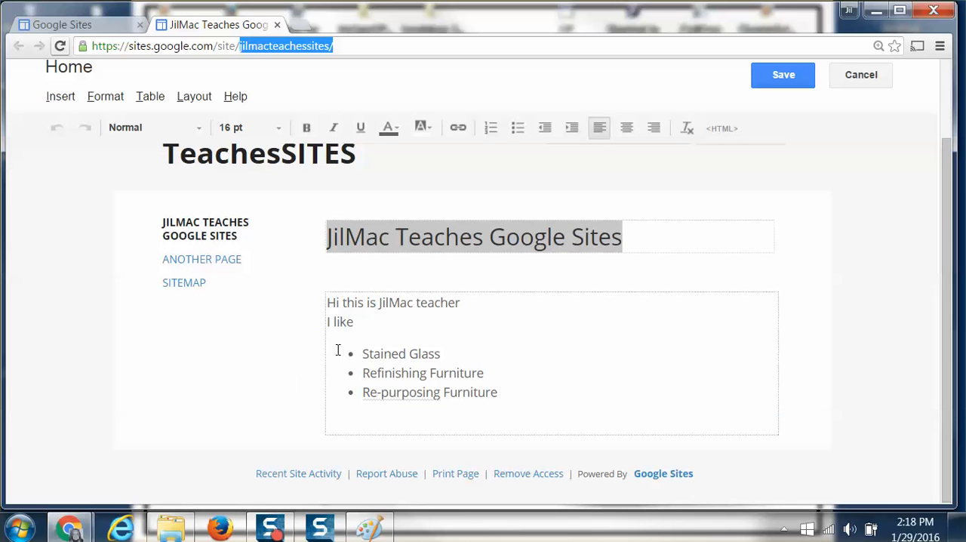
click(329, 304)
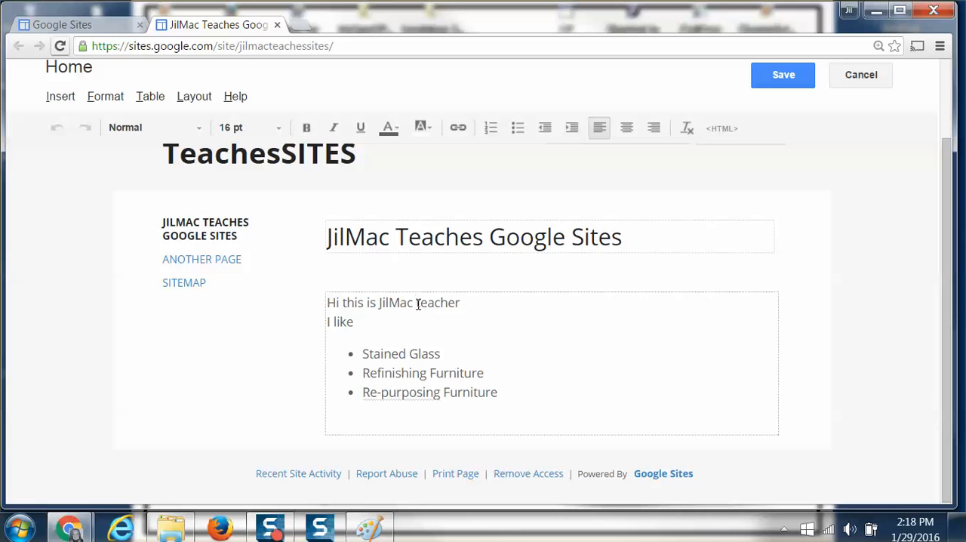
text(- I am)
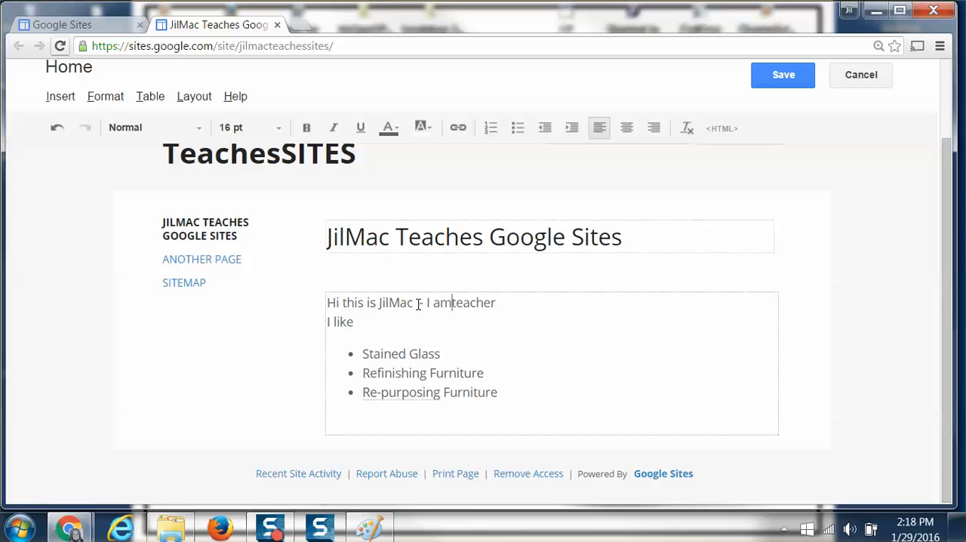
text( the instr)
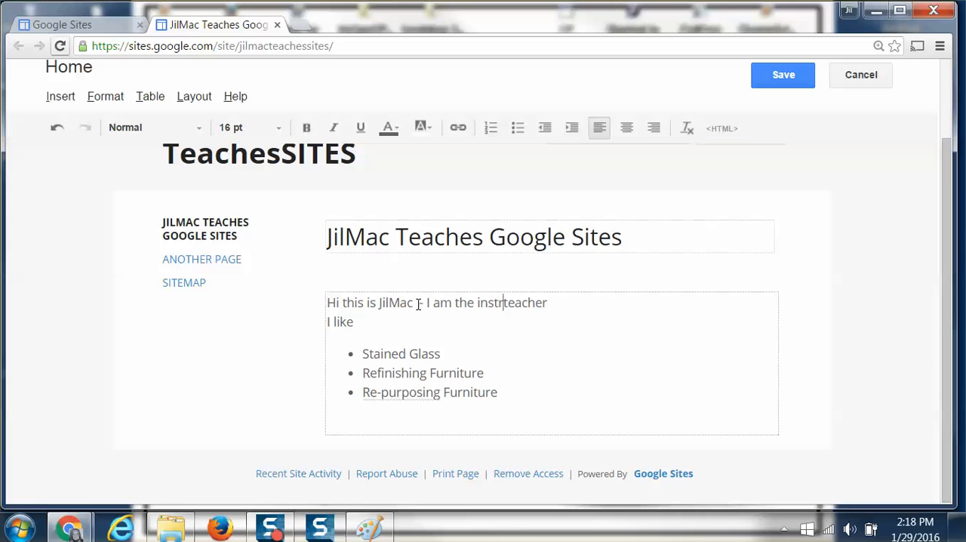
text(uctor)
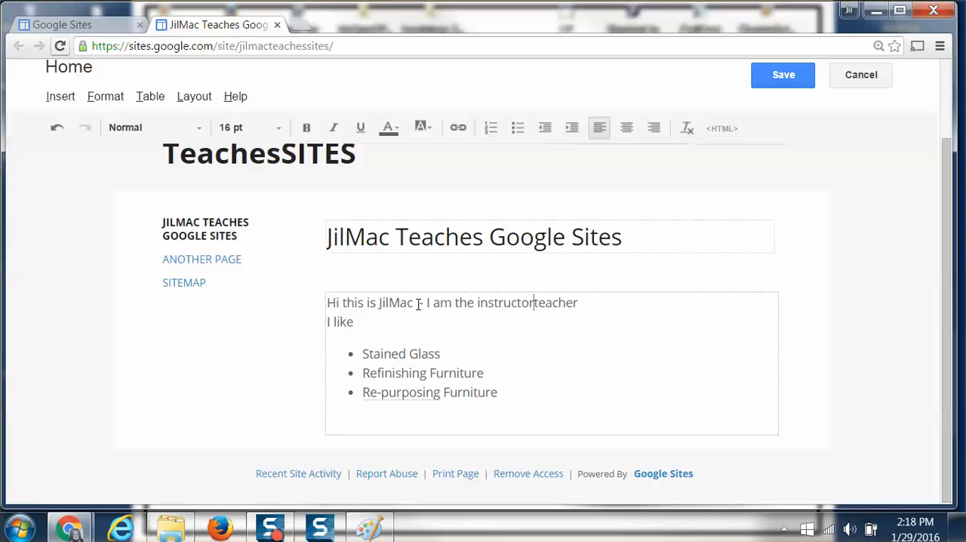
text( at CC)
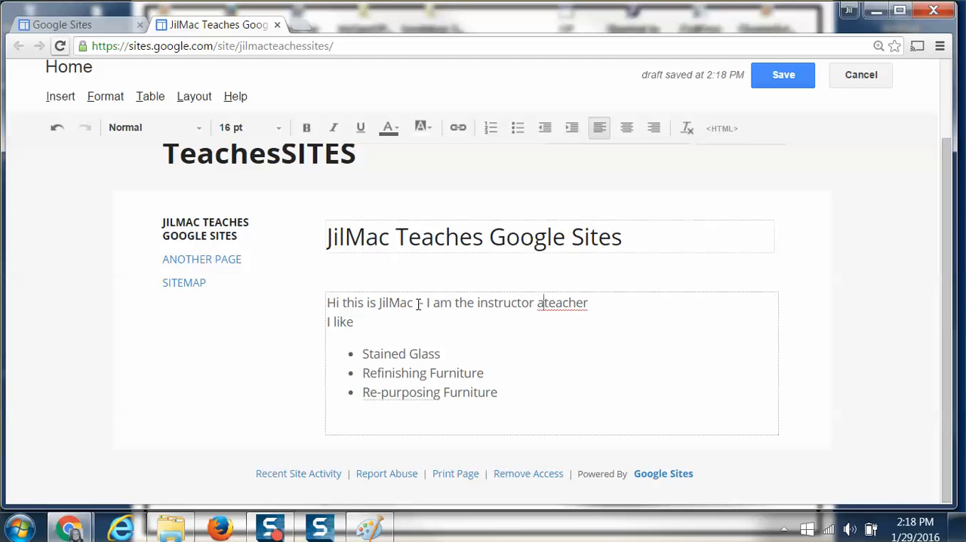
text(V )
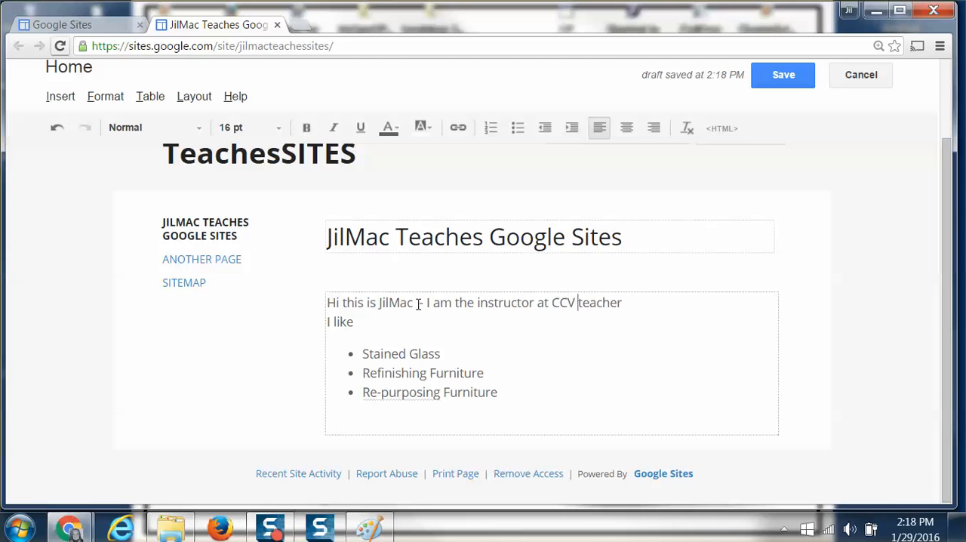
text(and )
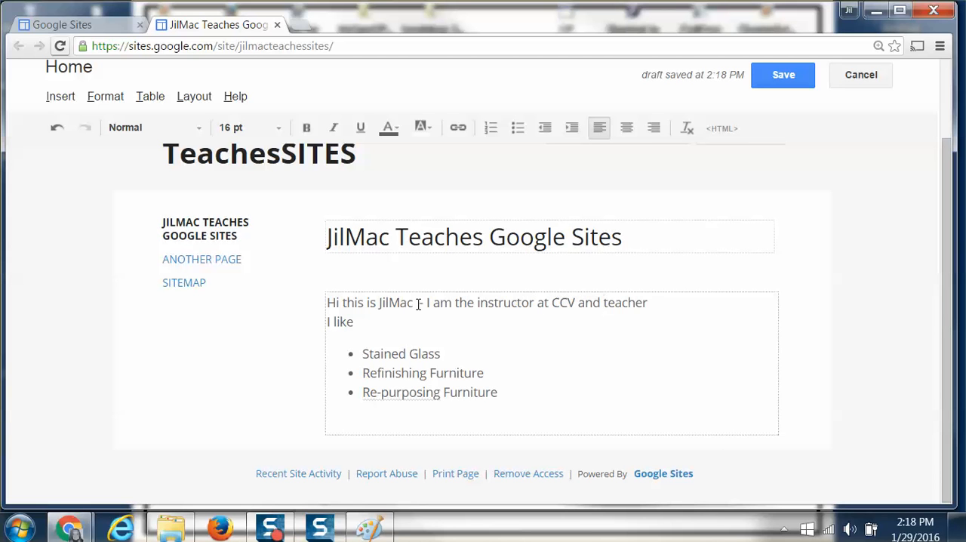
text(WRCC)
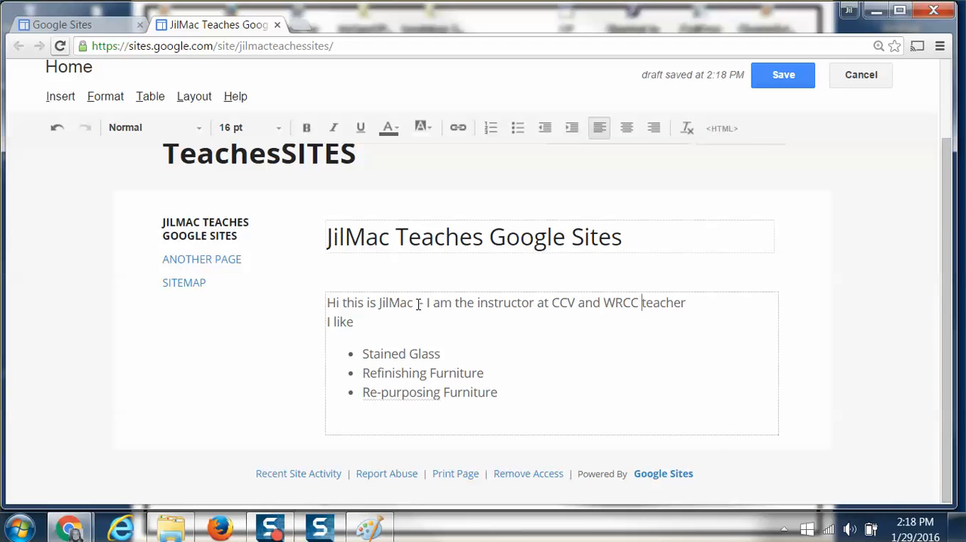
text( and On-)
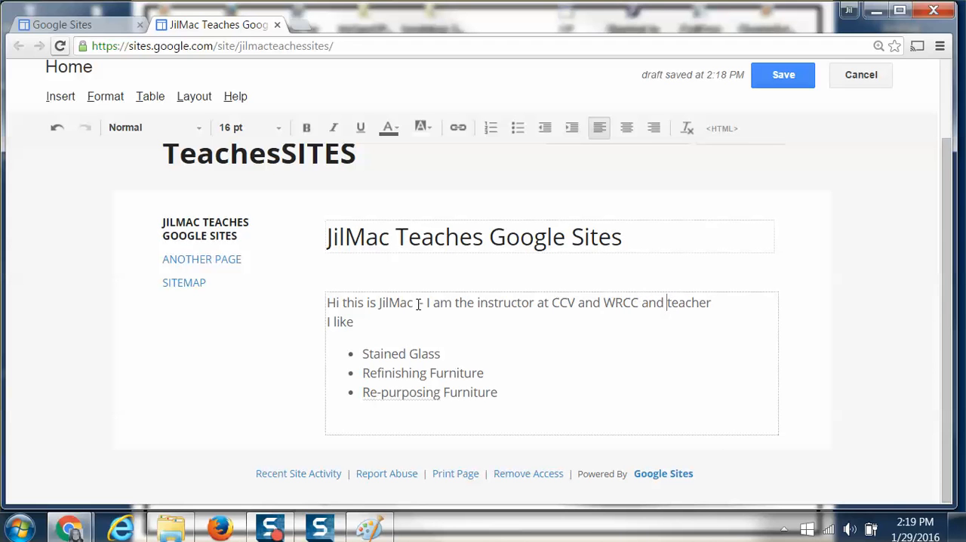
Continue the introductory sentence after "WRCC" with "and One-on-One Technical Training.".
key(BackSpace)
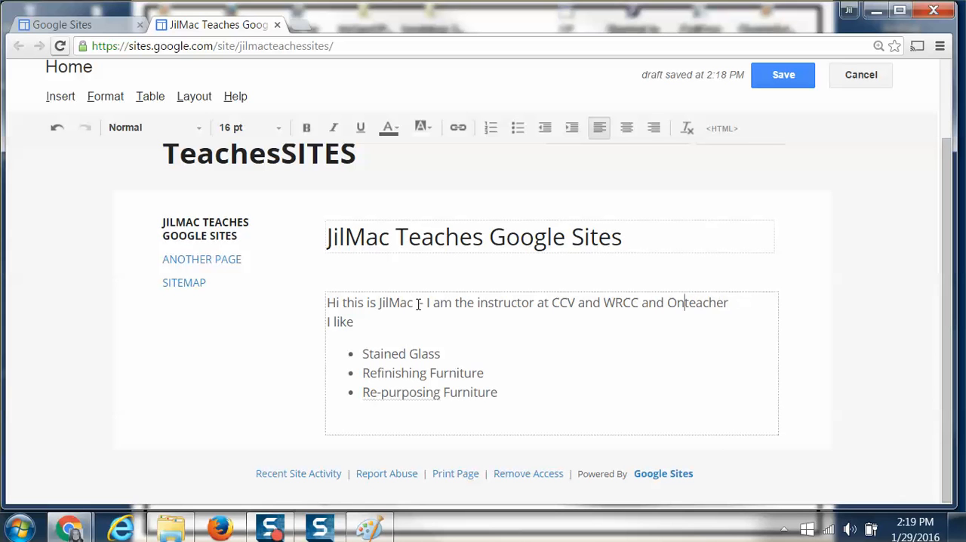
text(e-on-One)
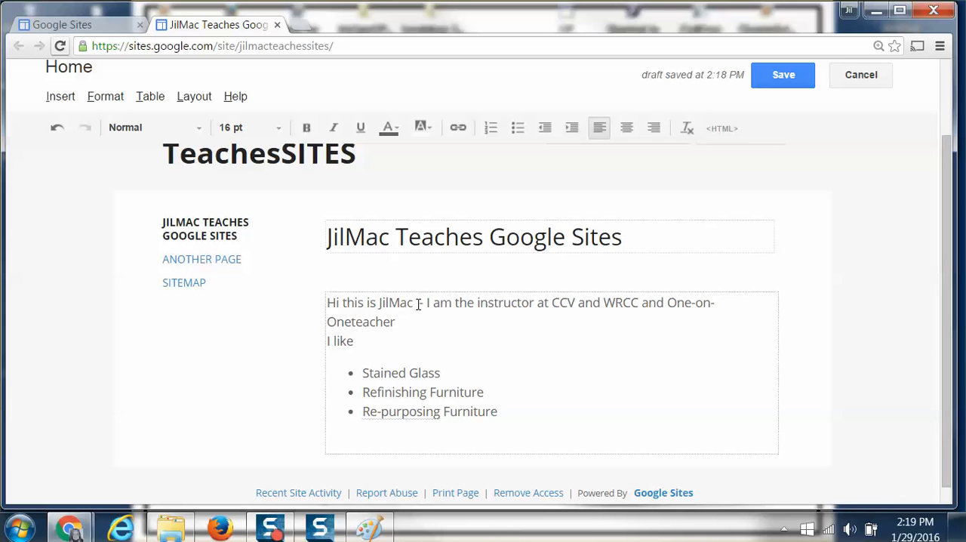
text( Te)
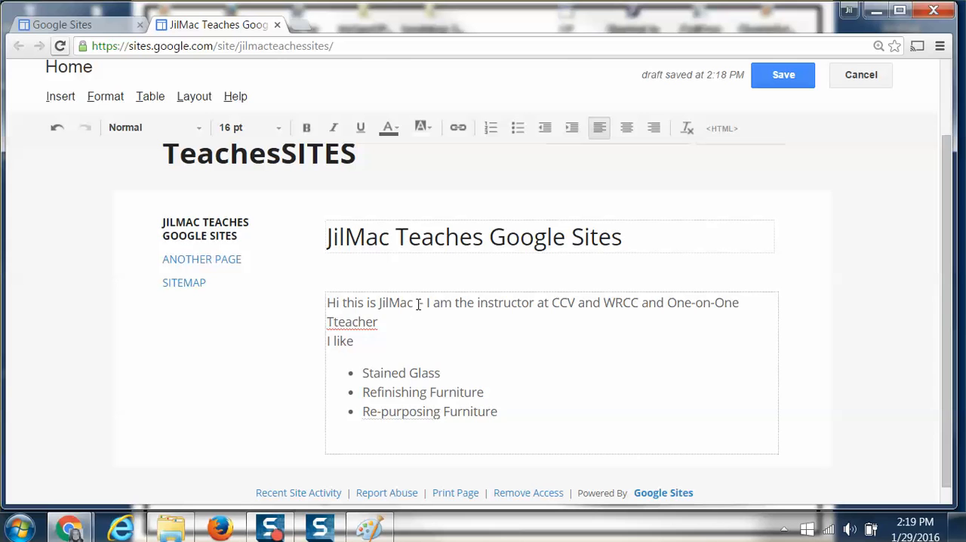
text(chnical)
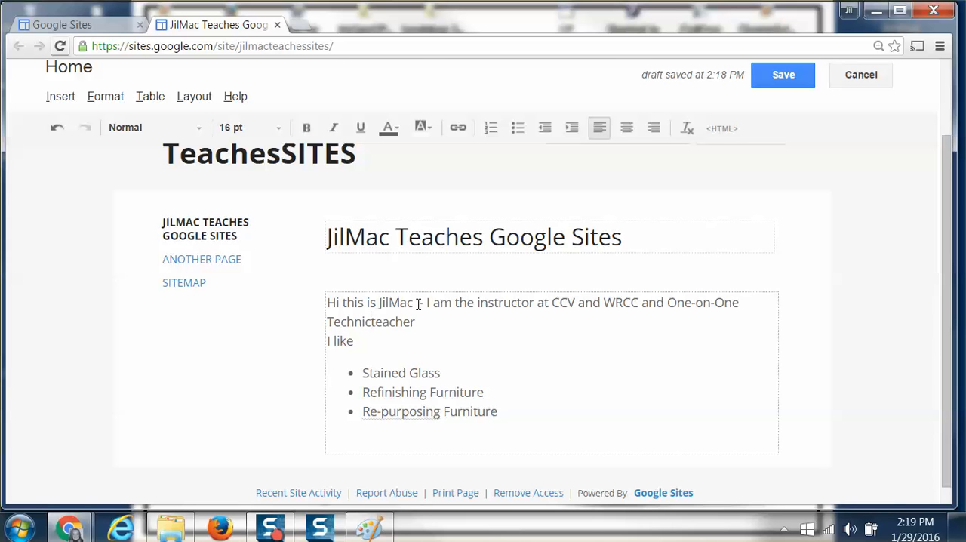
text( Traini)
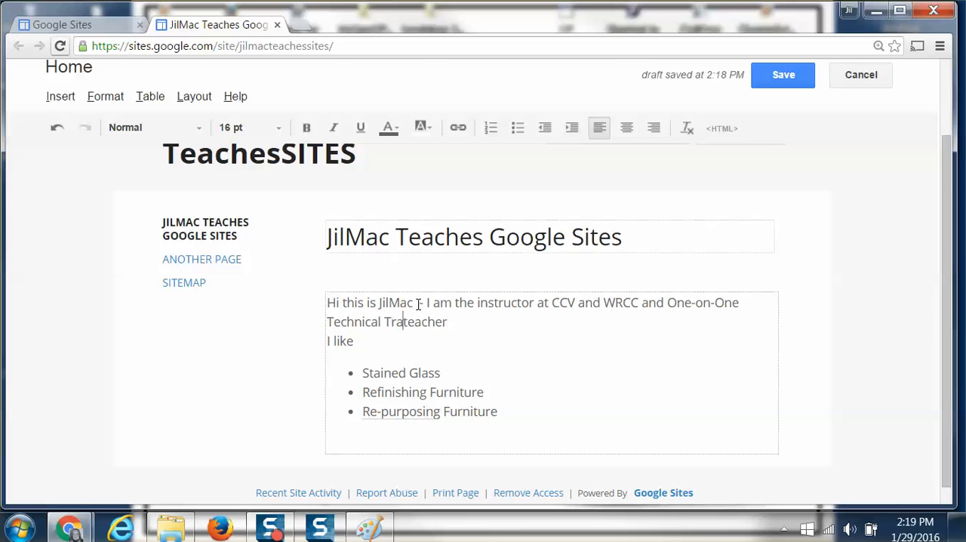
text(ng.)
Delete the leftover word "teacher" after the introductory sentence and add a blank line above "I like".
key(Delete)
key(Delete)
key(Delete)
key(Delete)
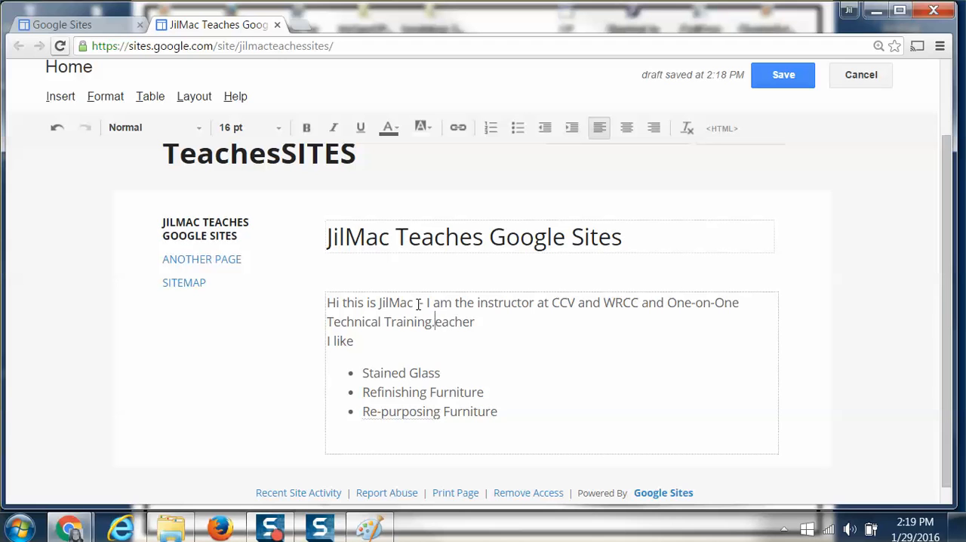
key(Delete)
key(Delete)
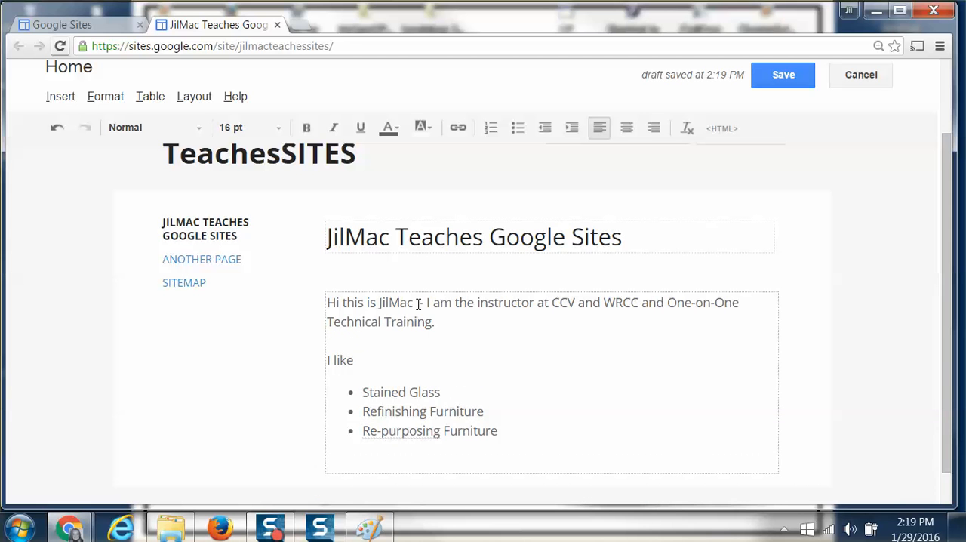
Remove the bullets from the three items under "I like" and reapply them.
scroll(457, 324, down, 1)
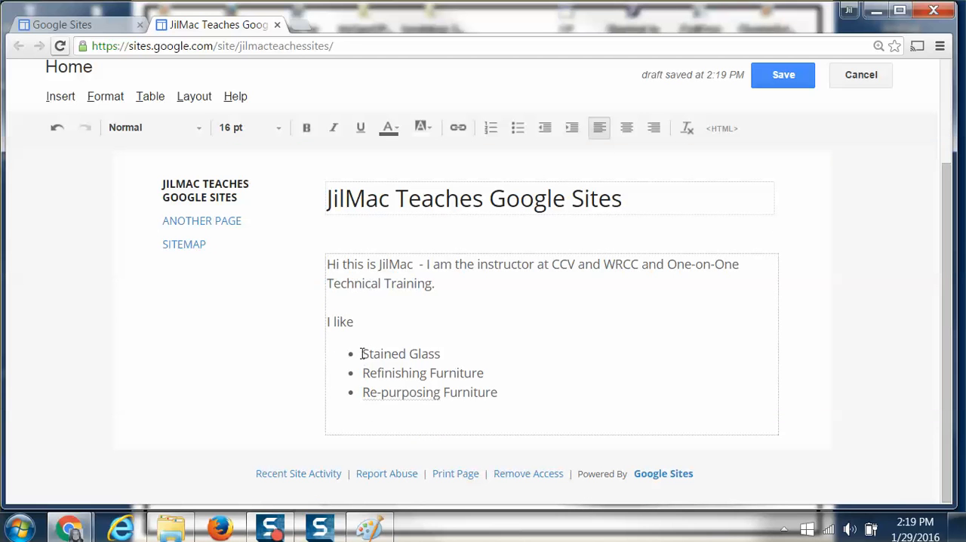
drag(351, 352, 537, 405)
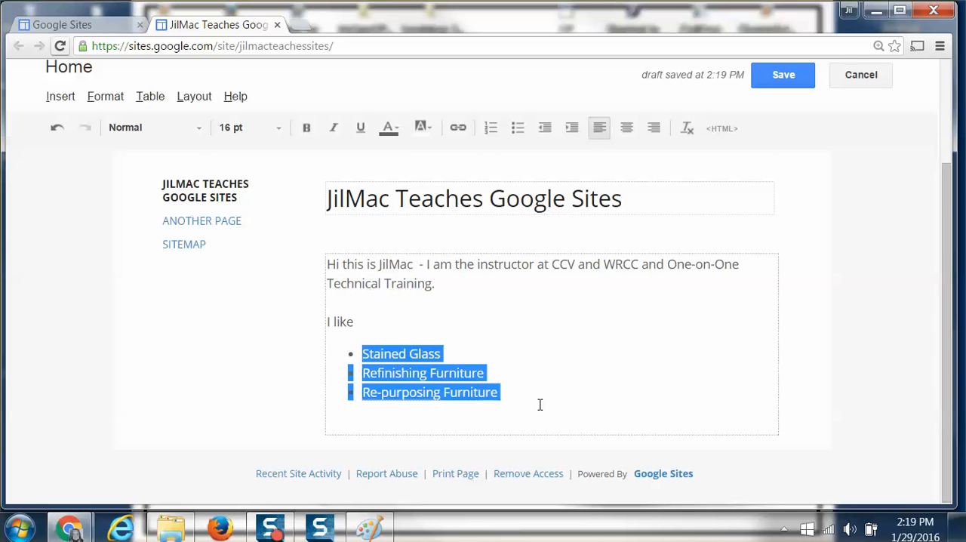
click(517, 128)
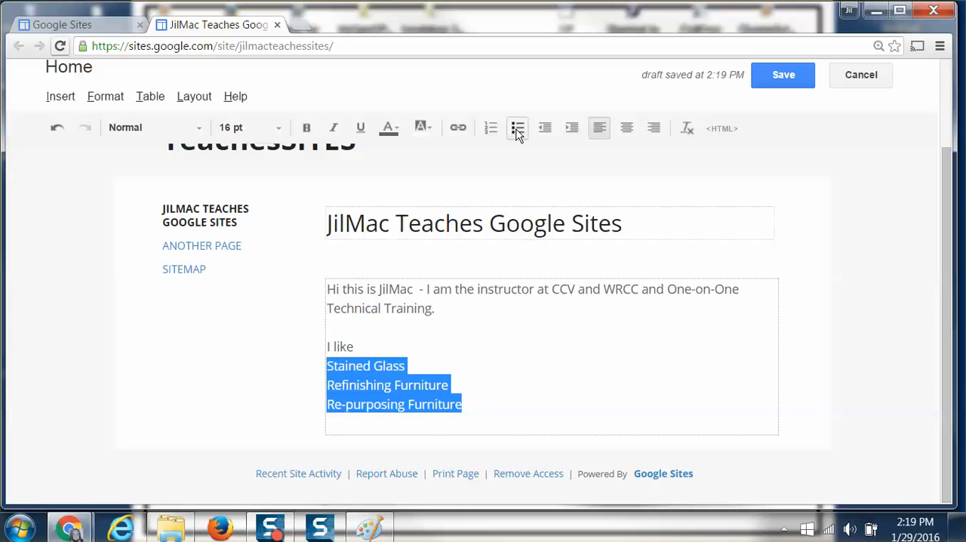
click(517, 129)
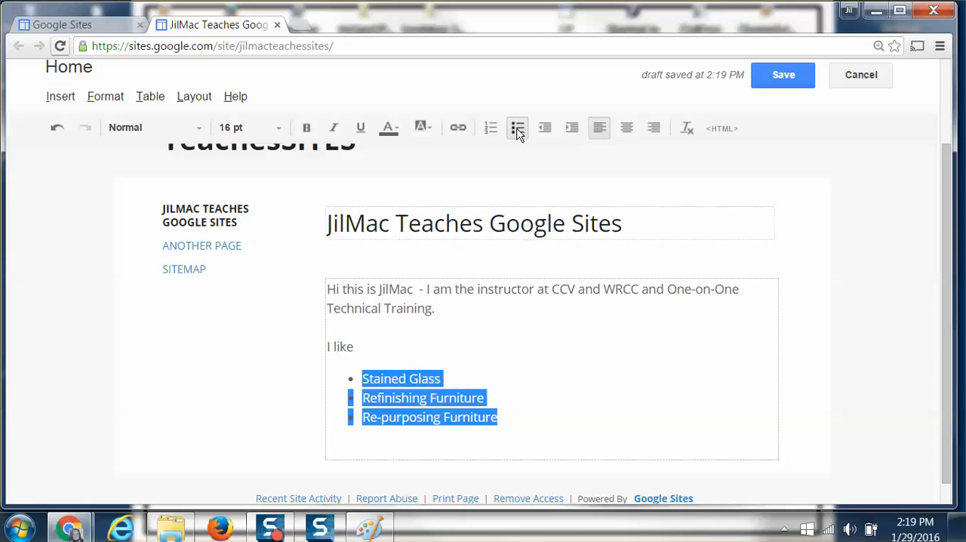
click(562, 353)
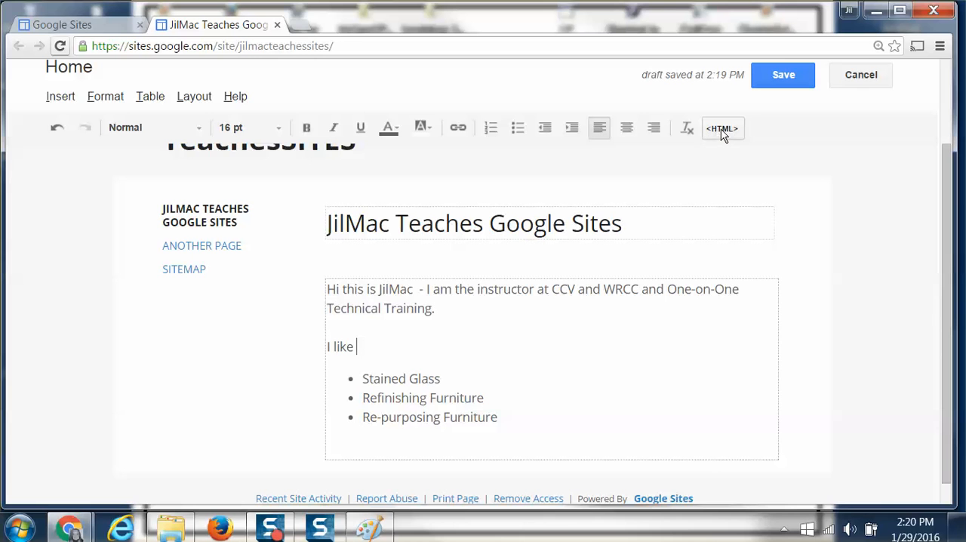
Examine the page's HTML source, including the &nbsp; code in its first line, and close it without updating.
click(722, 133)
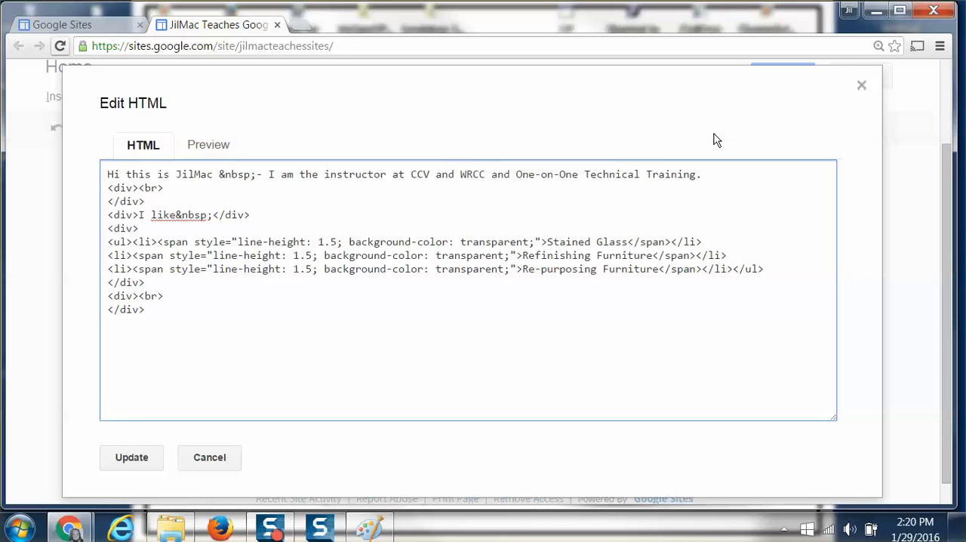
drag(107, 175, 163, 329)
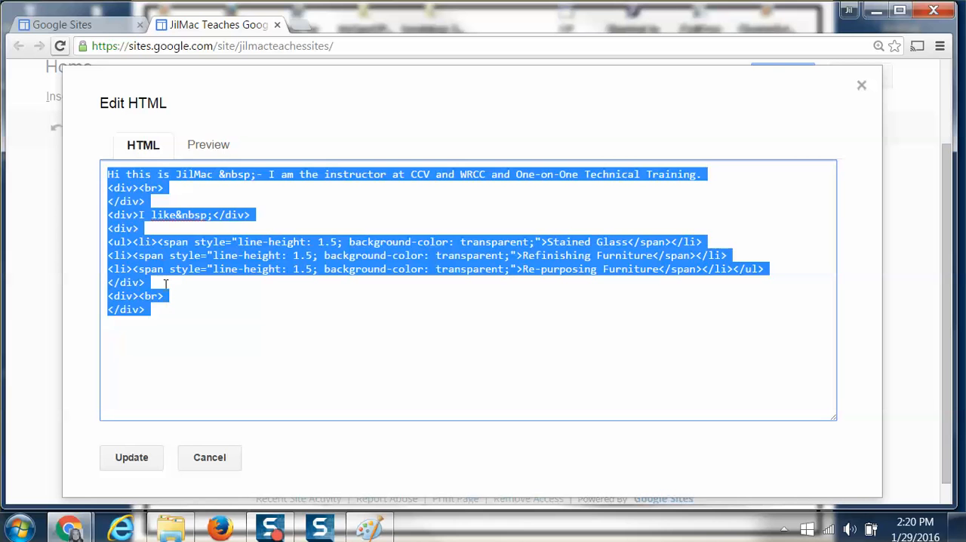
click(171, 198)
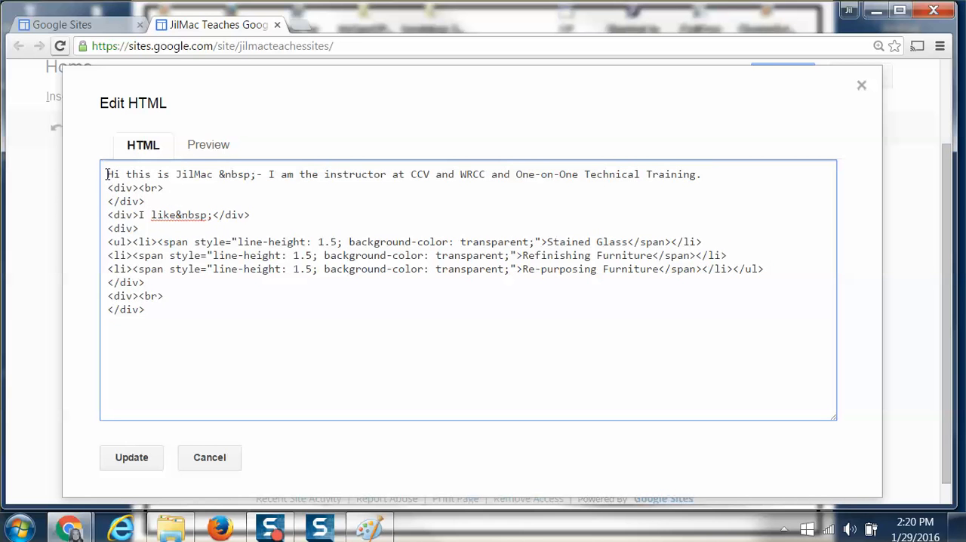
drag(107, 175, 254, 174)
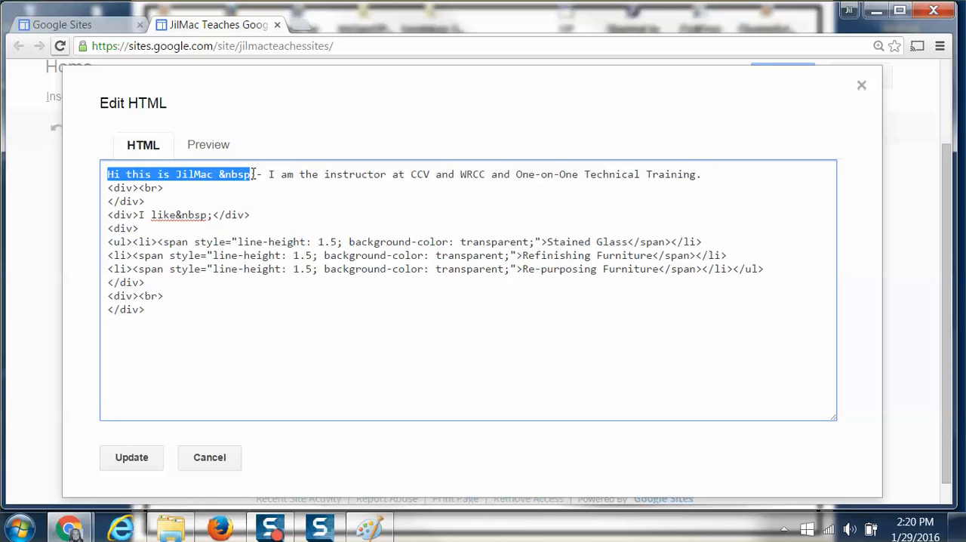
click(219, 176)
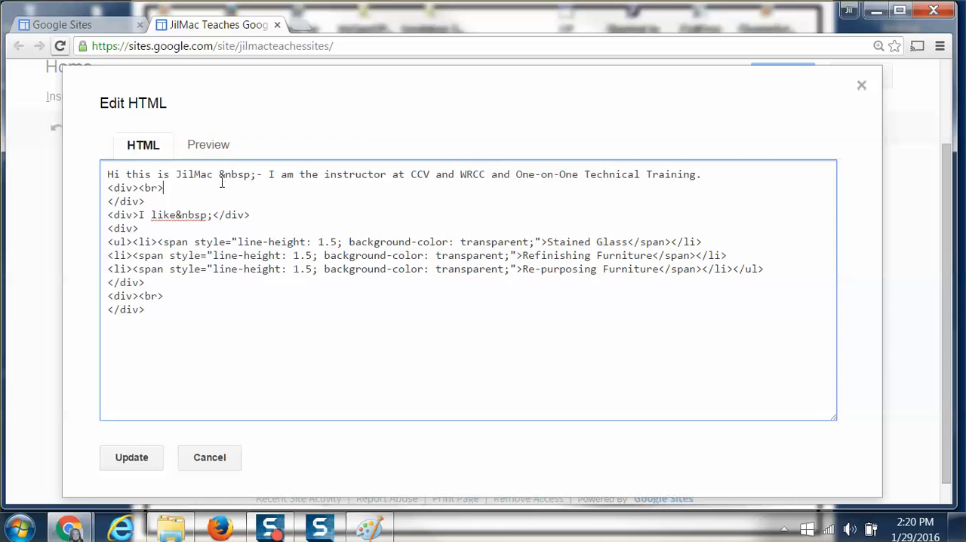
drag(218, 175, 260, 175)
click(209, 458)
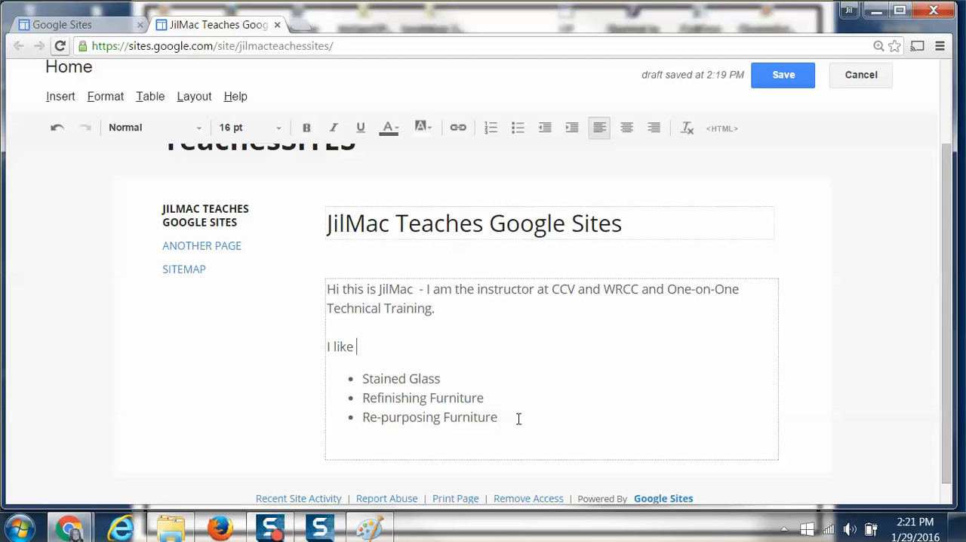
Save the home page and reopen it for editing.
click(763, 87)
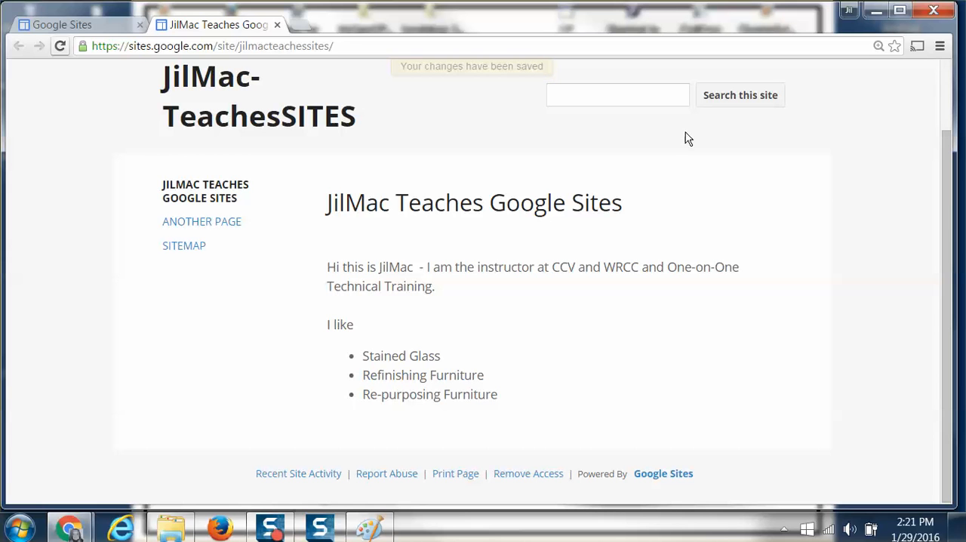
scroll(684, 140, up, 1)
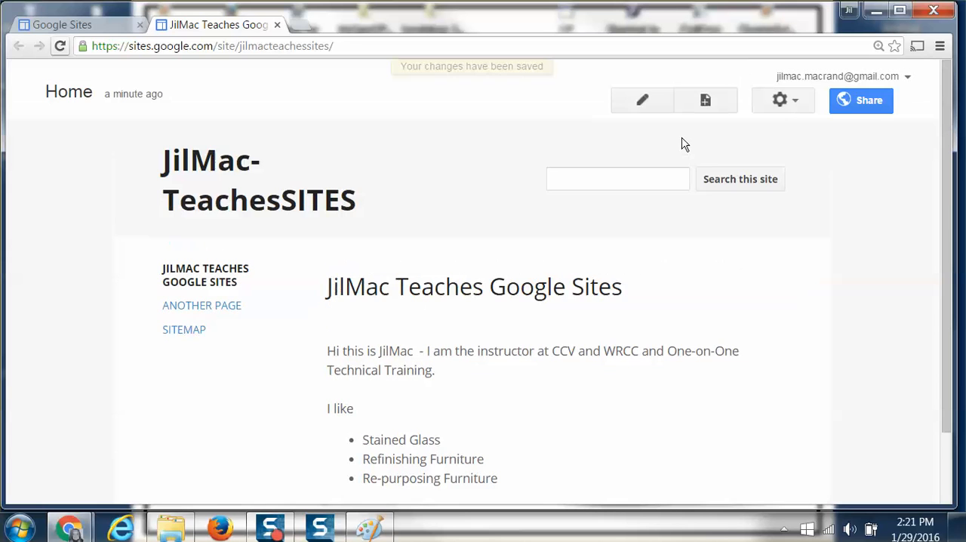
click(648, 102)
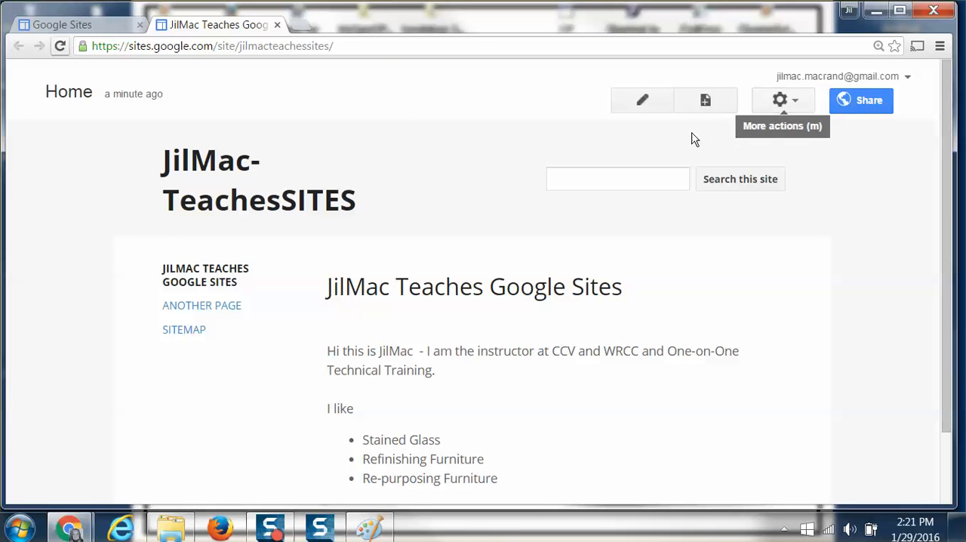
click(642, 104)
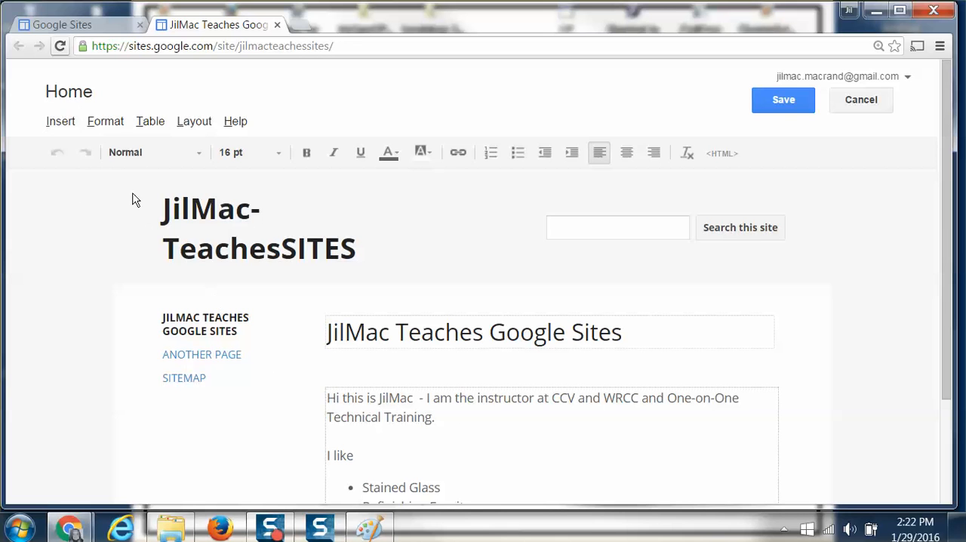
Upload the jilmac-ad image from the Pictures library for insertion into the home page.
click(60, 124)
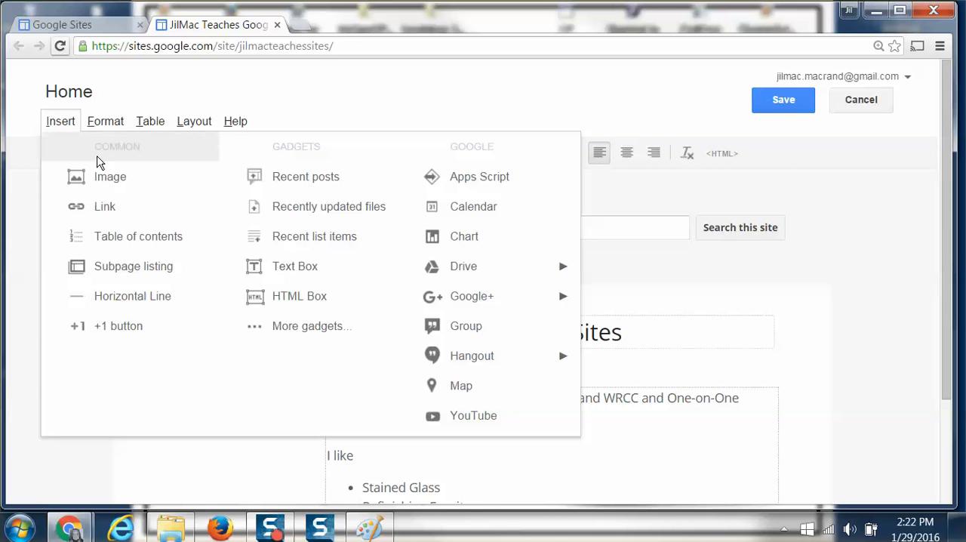
click(109, 184)
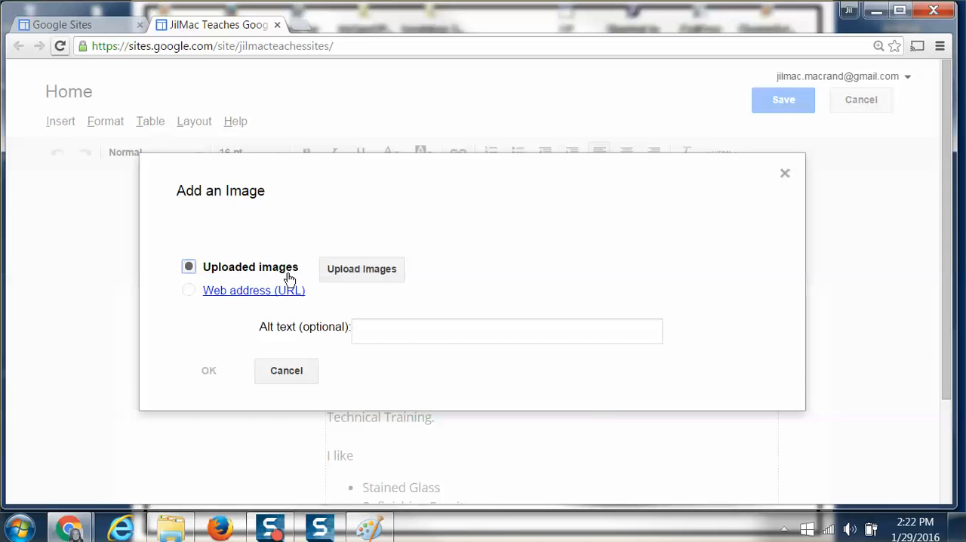
click(342, 274)
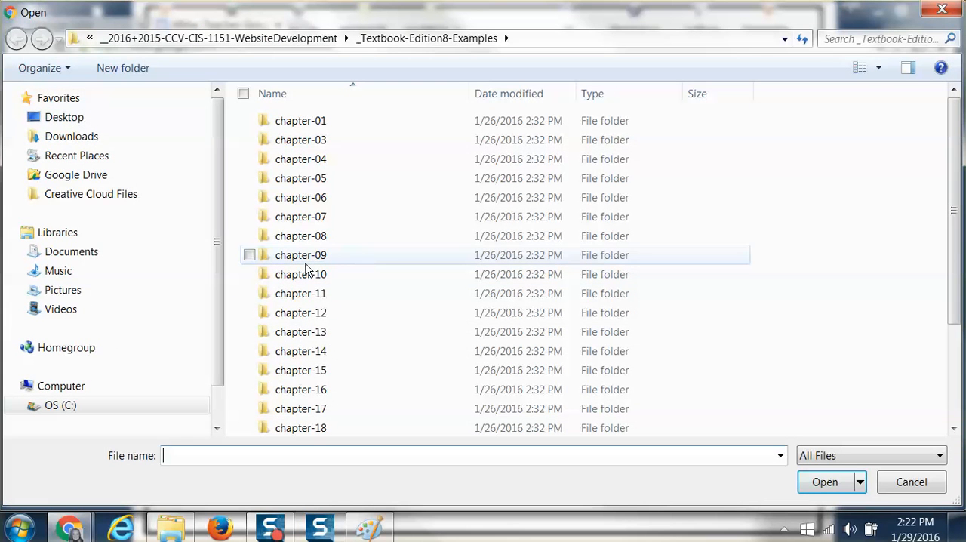
click(69, 296)
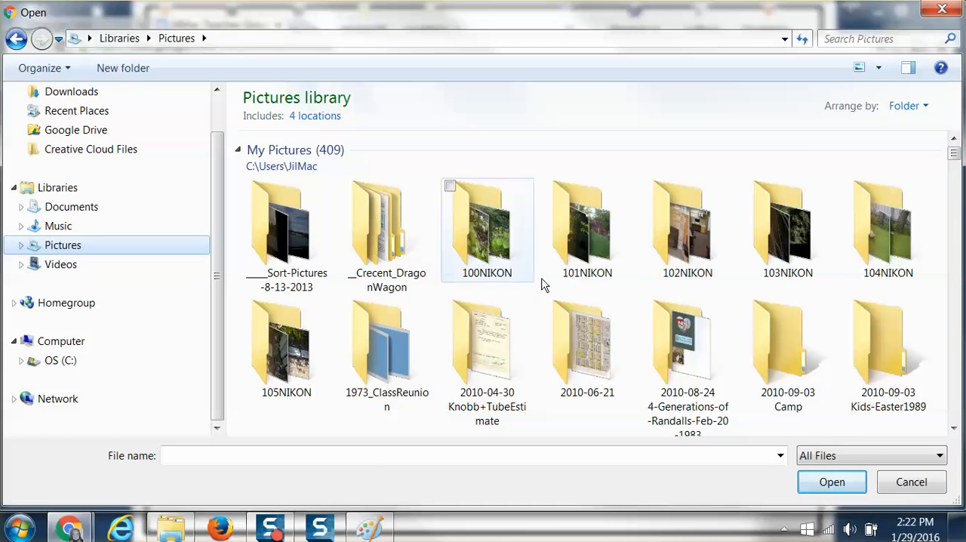
drag(955, 158, 959, 196)
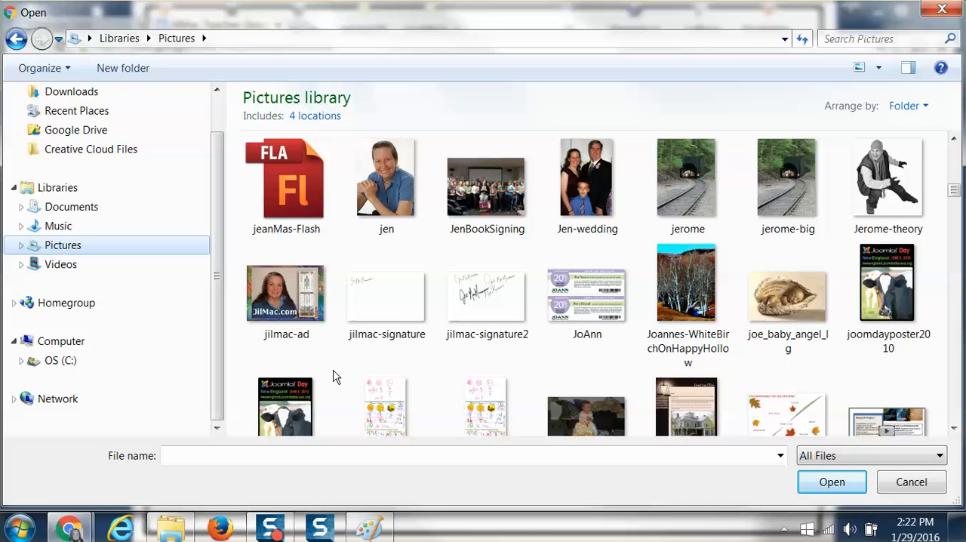
click(300, 330)
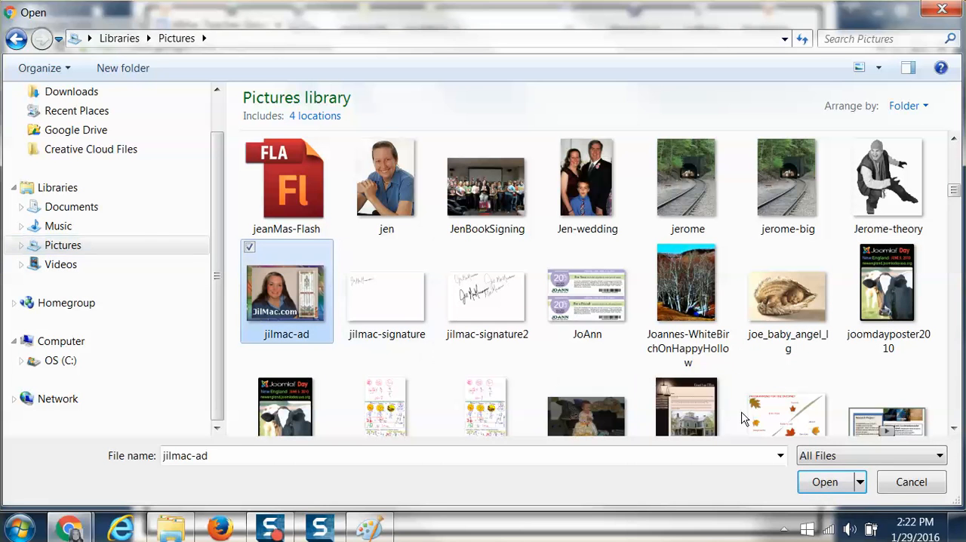
click(823, 485)
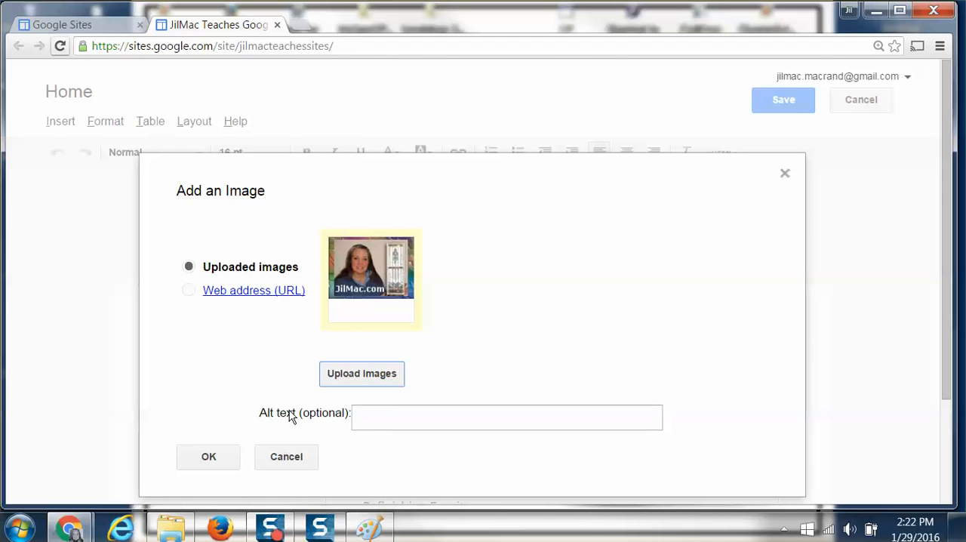
Set the image's alt text to "JilMac Instructor website: JilMac.com" and insert the image on the page.
click(378, 419)
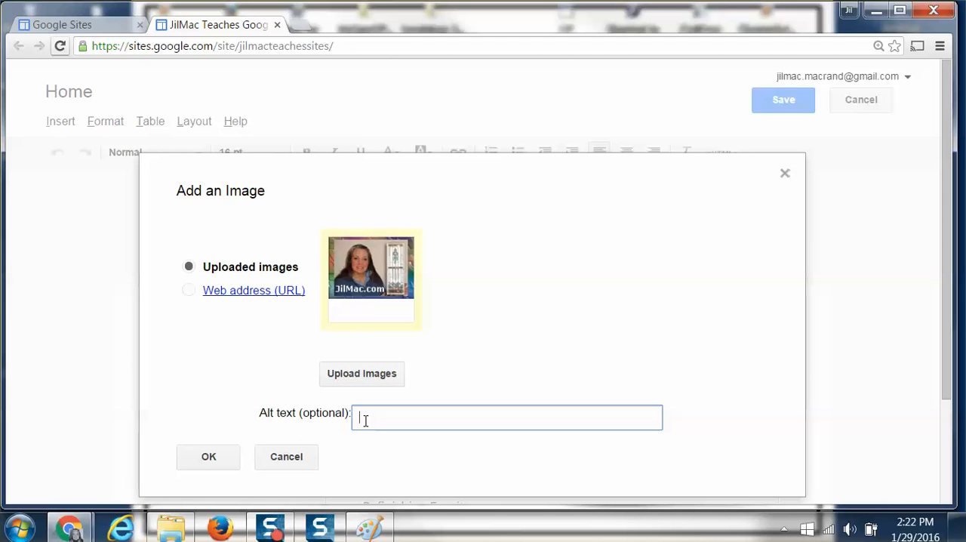
text(JilMac Ins)
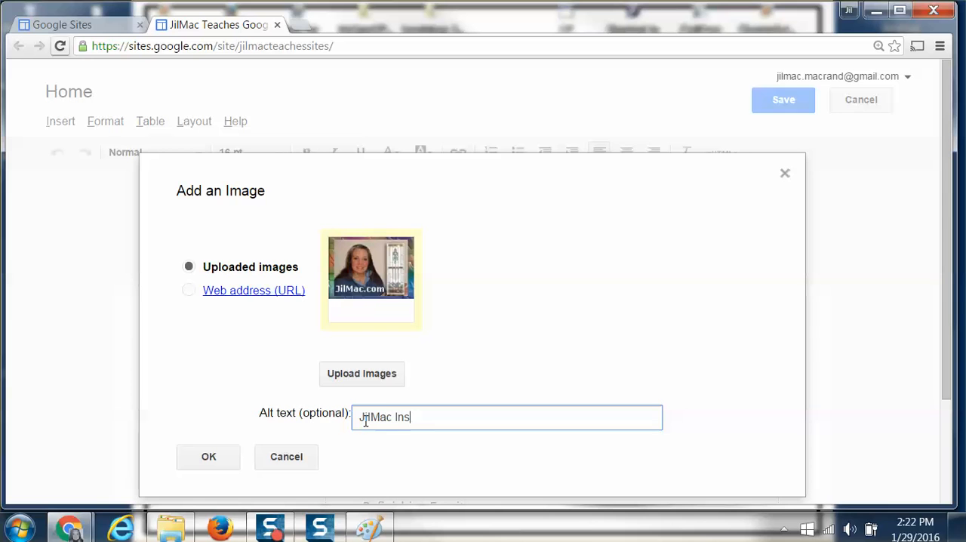
text(tructor)
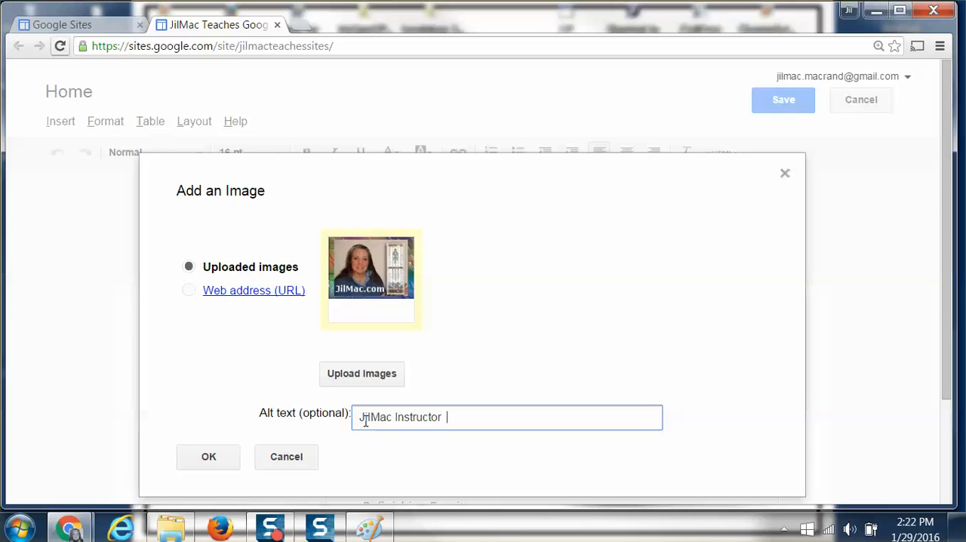
text(website:  JilMac.com)
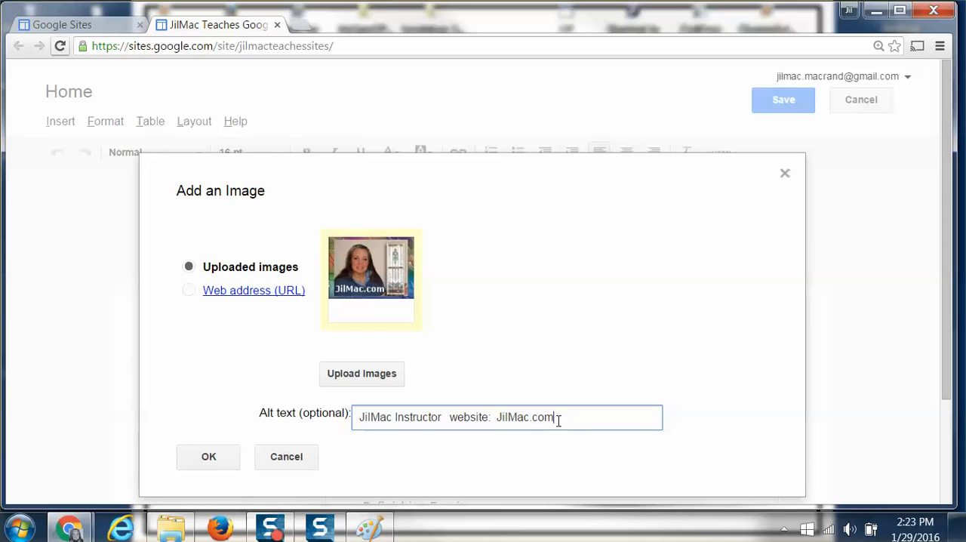
click(208, 459)
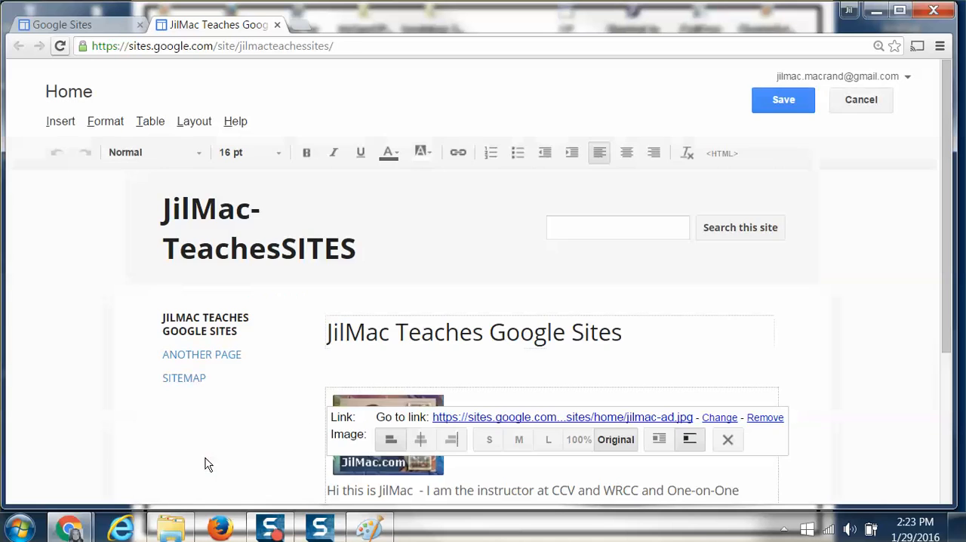
Try centre and right alignment on the inserted image, and return it to left alignment.
scroll(251, 426, down, 2)
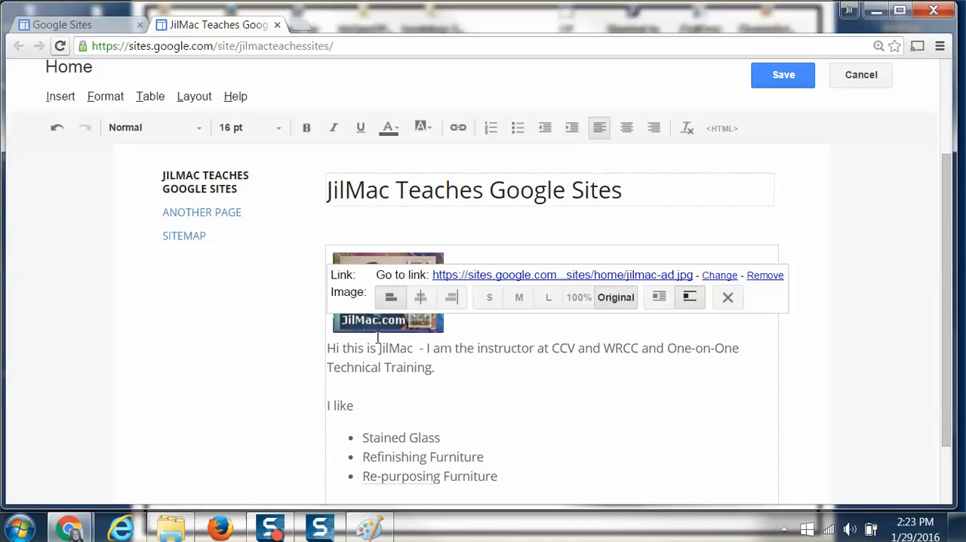
click(421, 297)
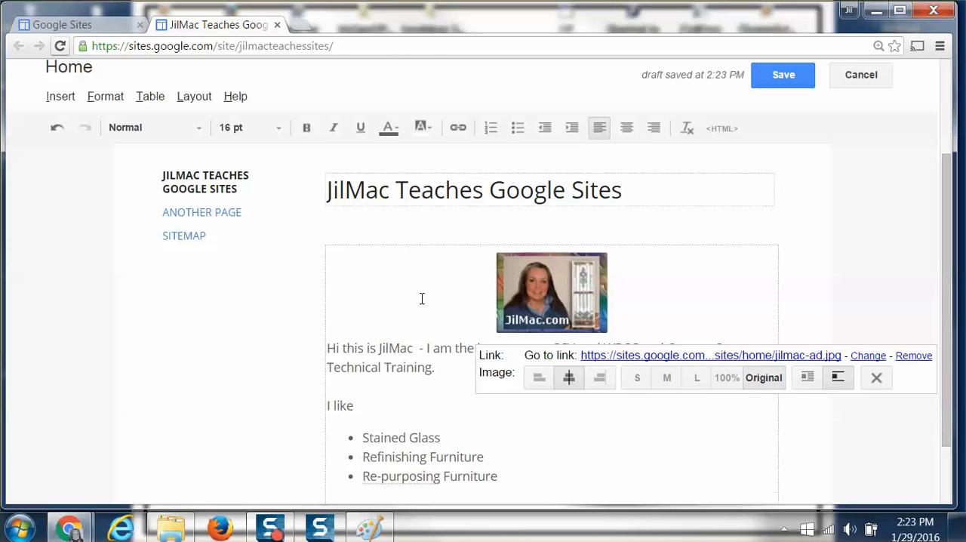
click(600, 381)
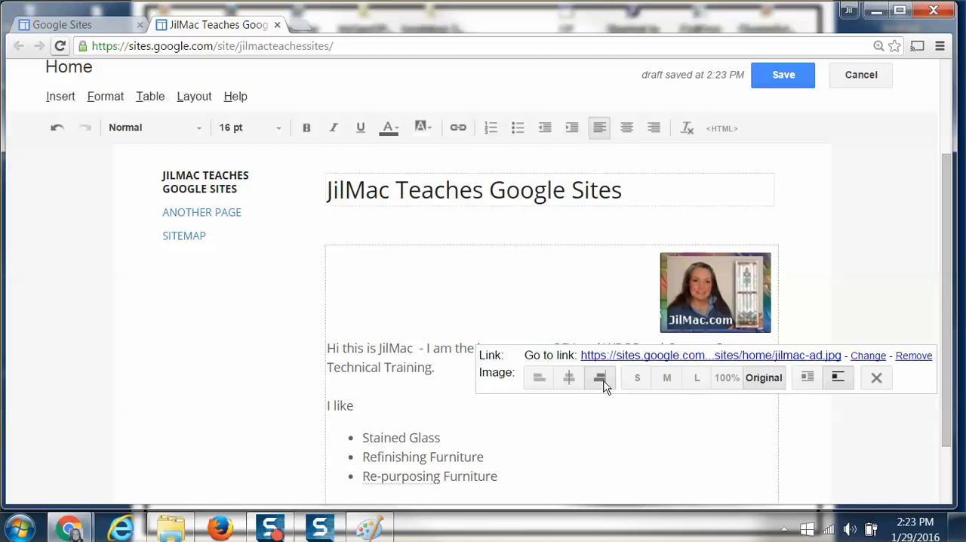
click(539, 381)
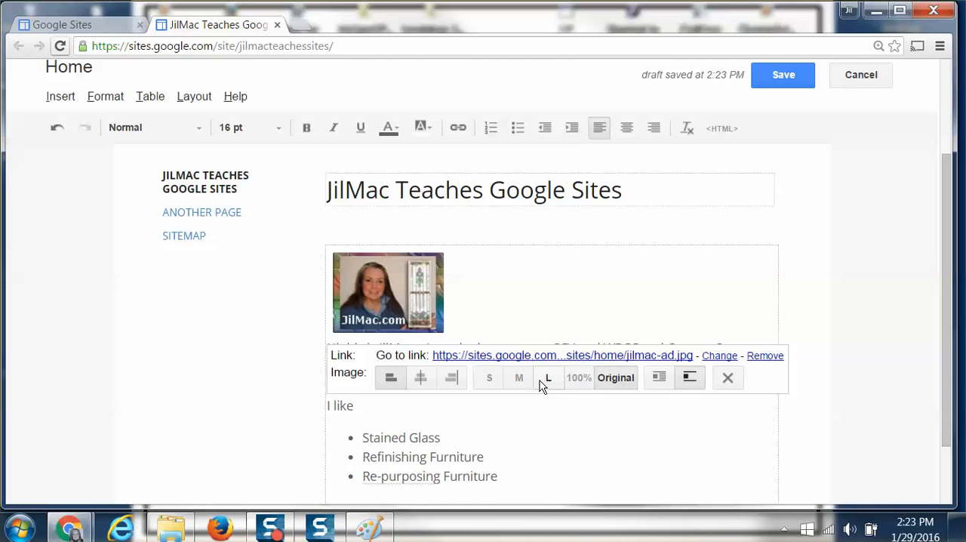
Try the small, medium and large sizes on the image, and return it to its original size.
click(489, 380)
click(521, 430)
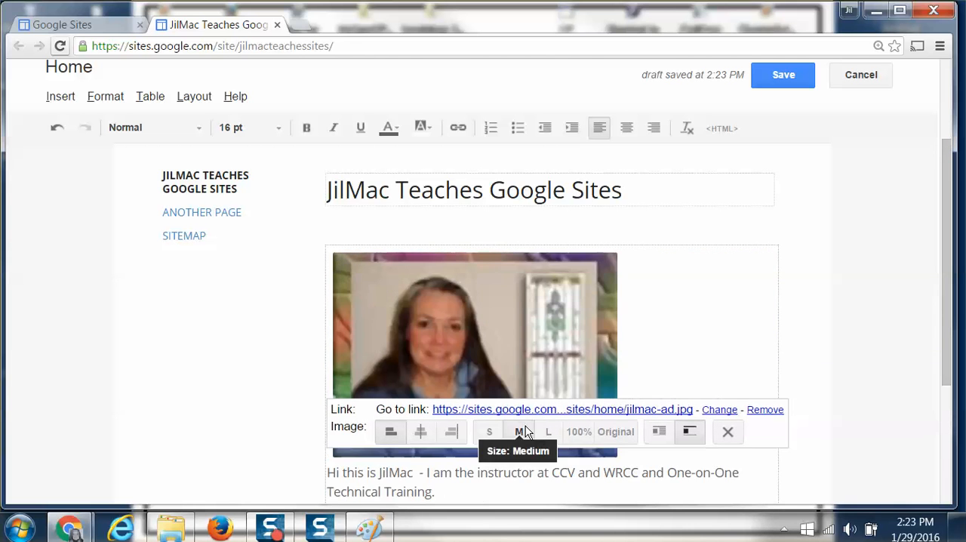
click(549, 431)
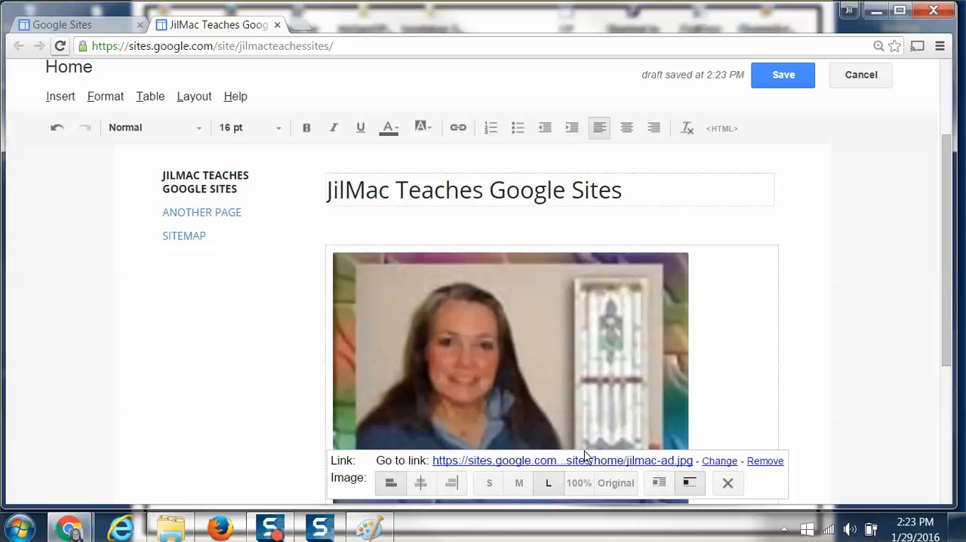
click(616, 485)
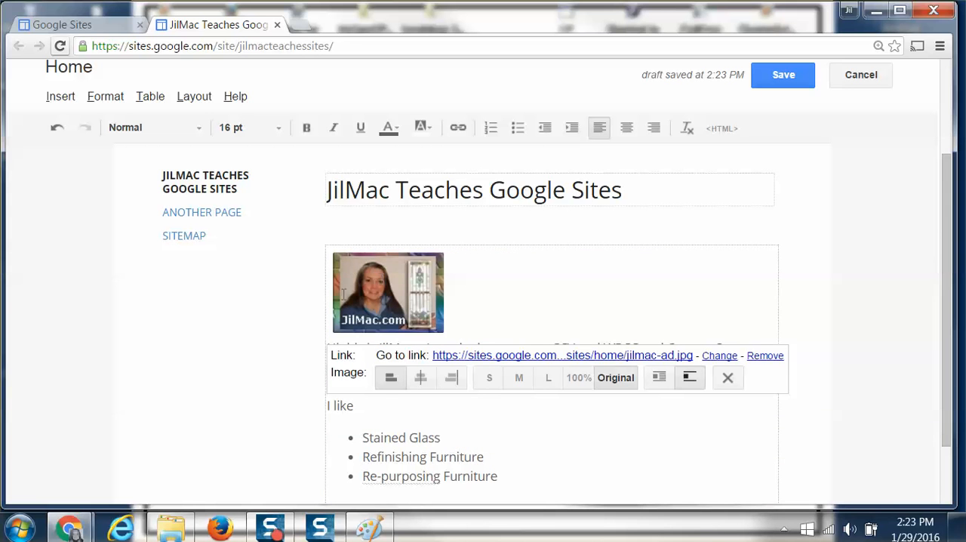
Turn on text wrapping for the image and add one blank line above the introductory sentence, keeping the one above "I like".
click(658, 382)
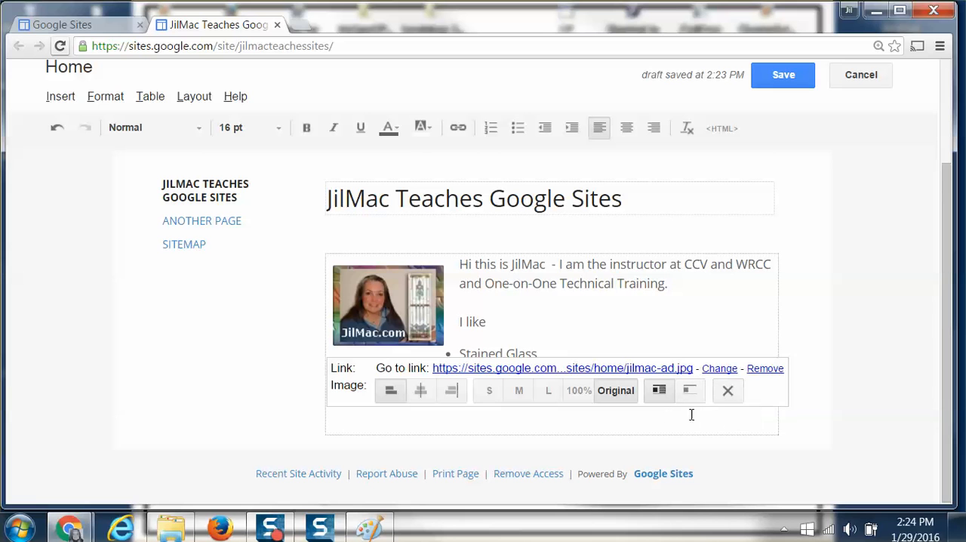
click(536, 310)
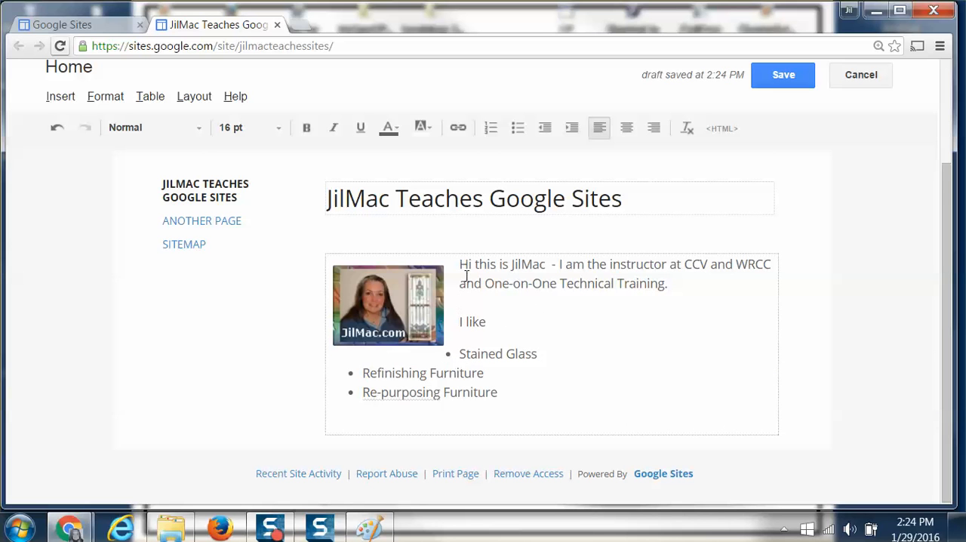
key(Return)
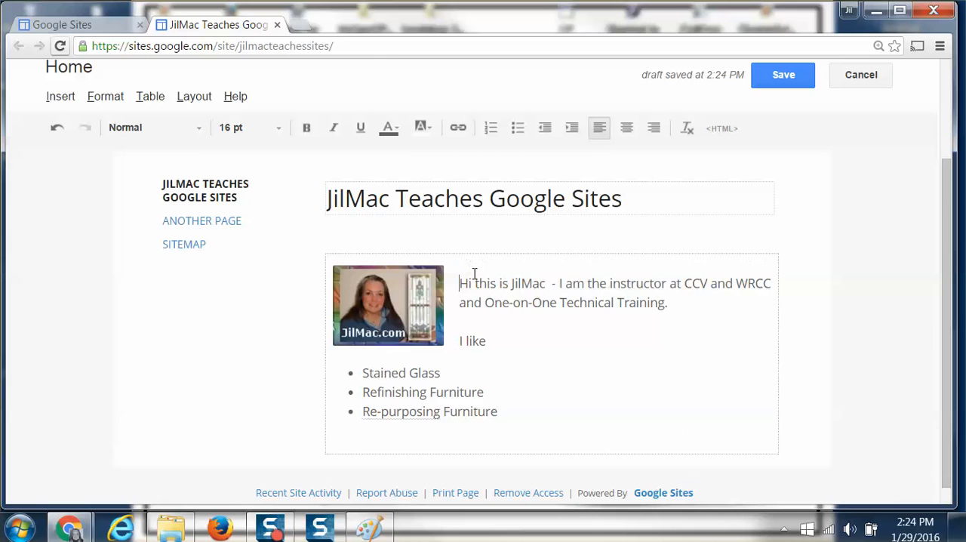
key(Return)
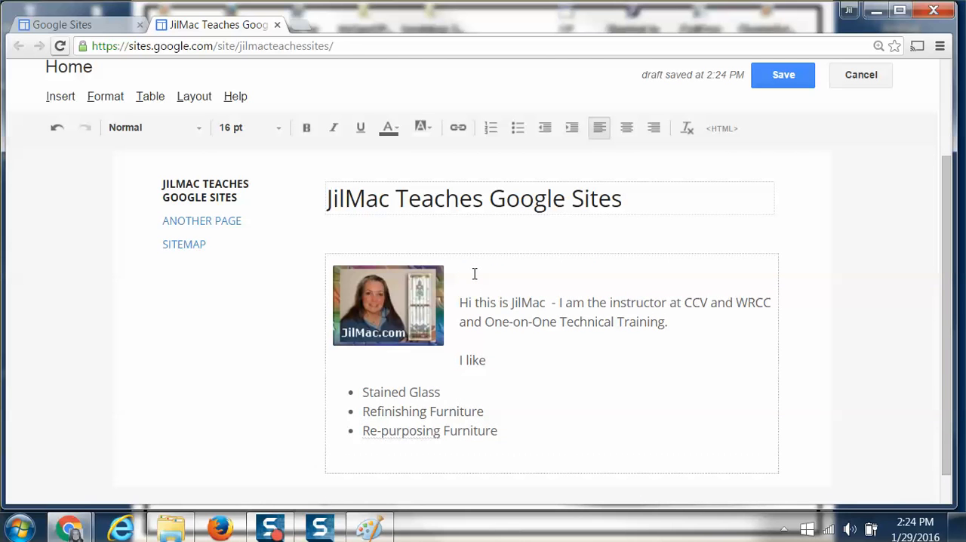
key(Delete)
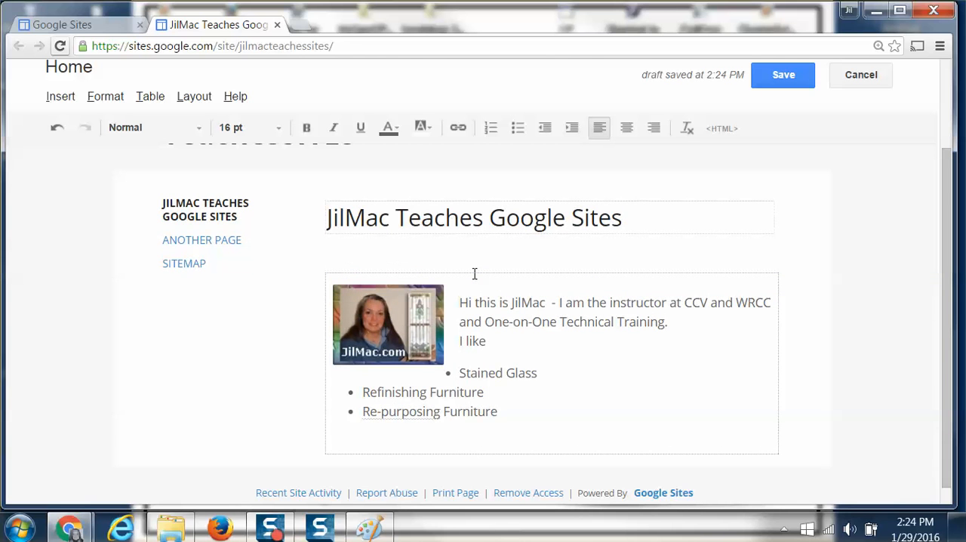
key(Return)
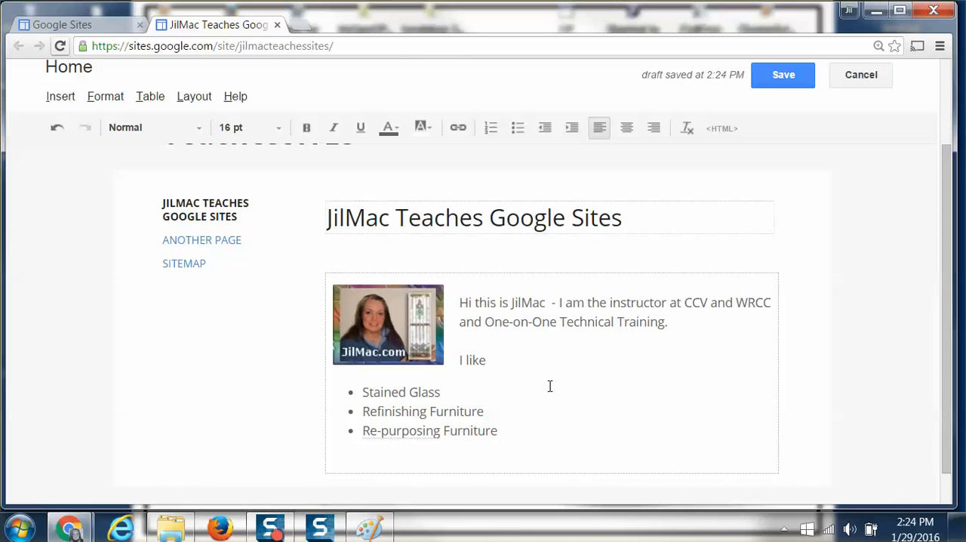
Save the home page with the inserted image.
click(786, 73)
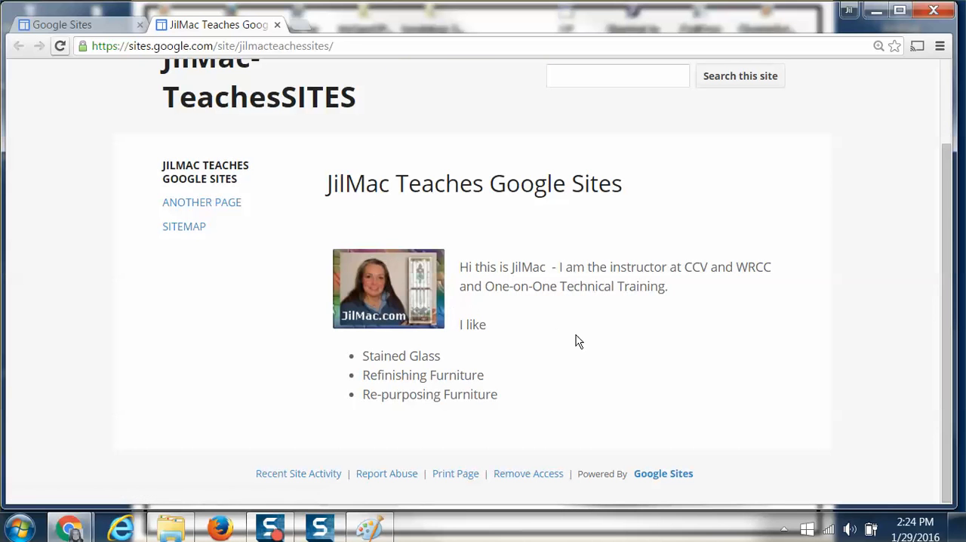
scroll(574, 341, up, 1)
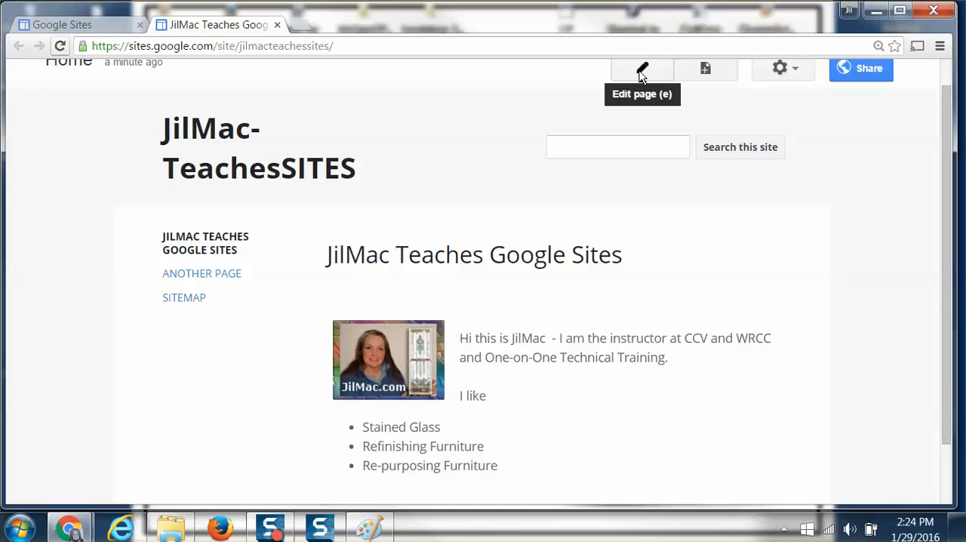